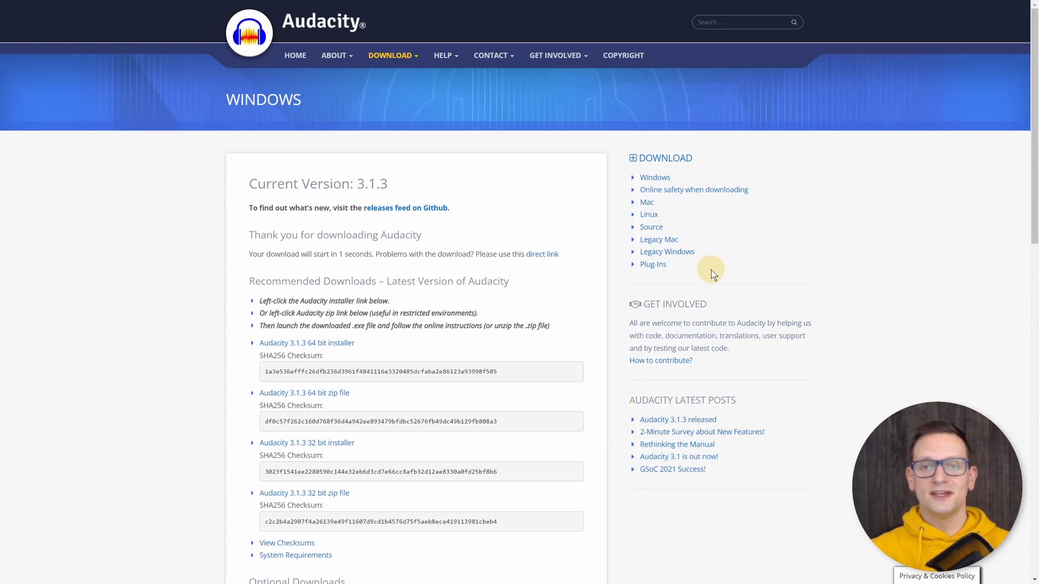
drag(703, 273, 643, 177)
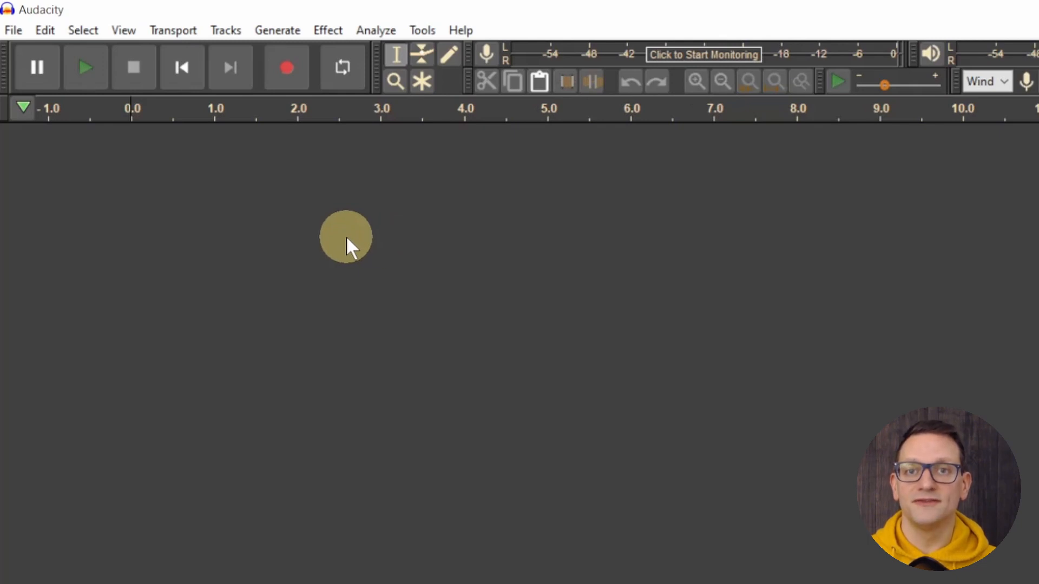
click(14, 31)
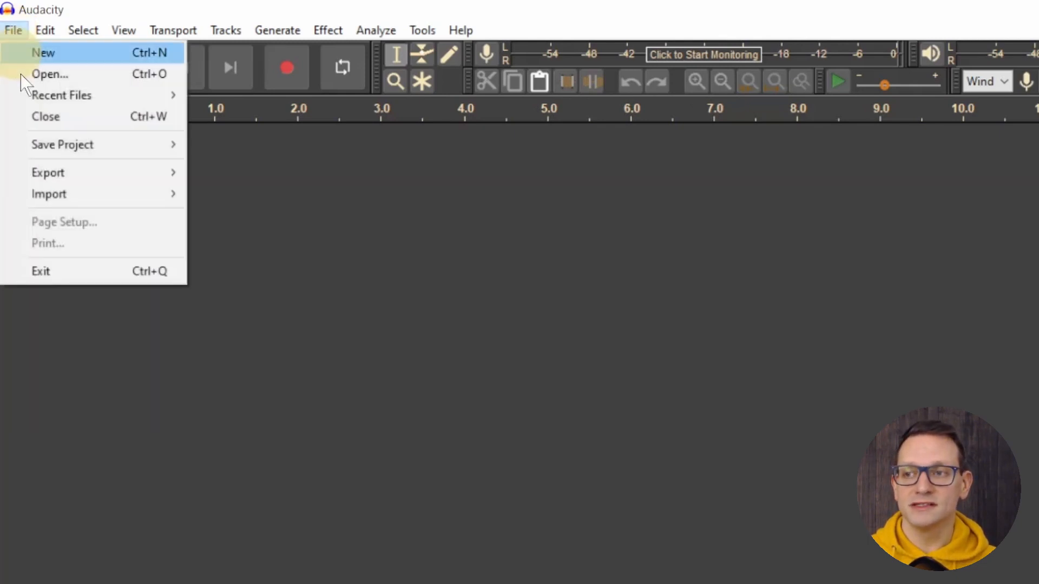
mouse_move(39, 205)
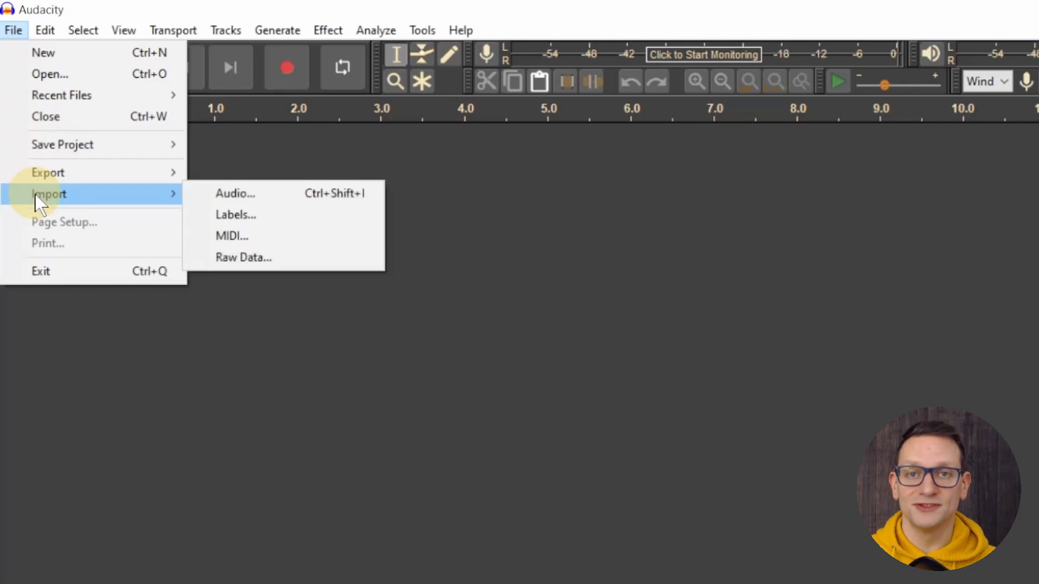
mouse_move(46, 182)
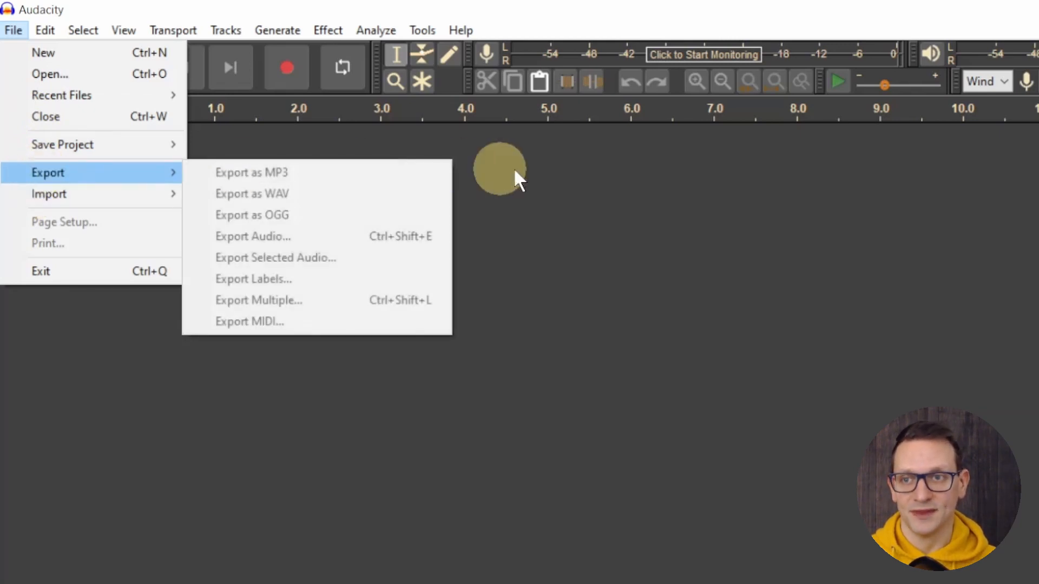
click(592, 183)
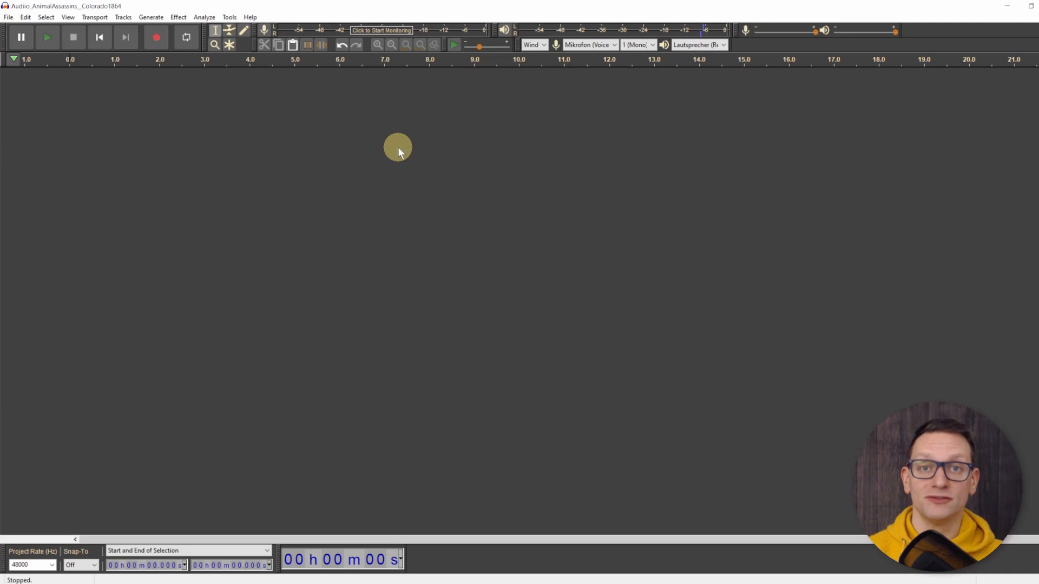
- Import the audio file Audiio_AnimalAssassins__Colorado1864 from the Audio Files folder
click(9, 17)
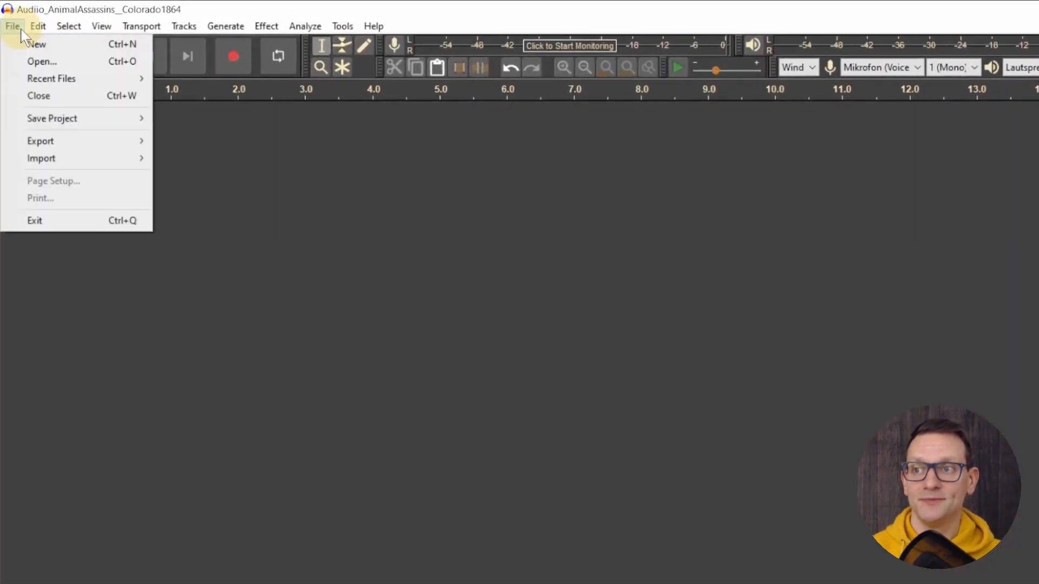
mouse_move(44, 157)
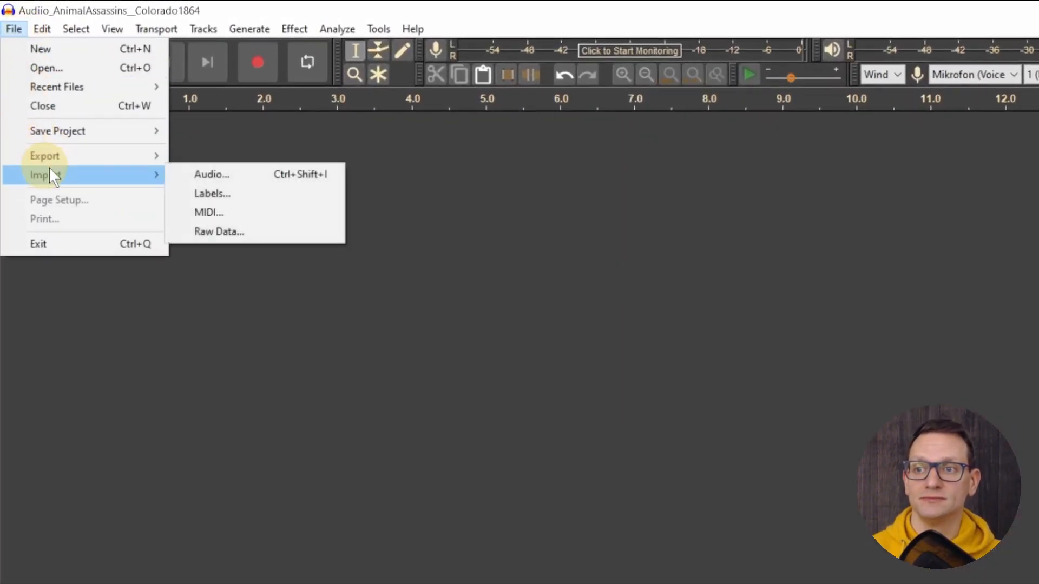
click(211, 175)
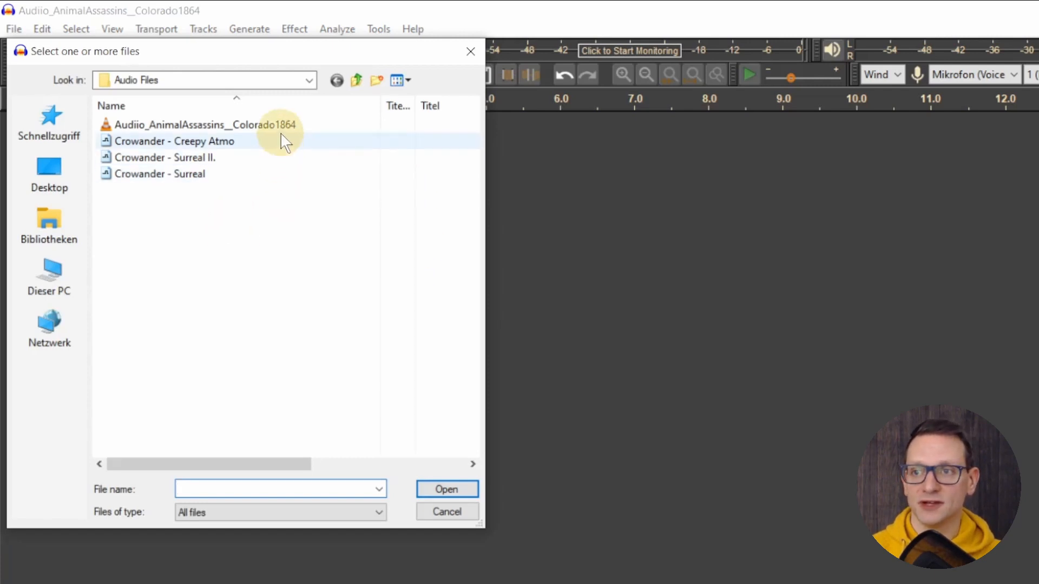
double_click(252, 124)
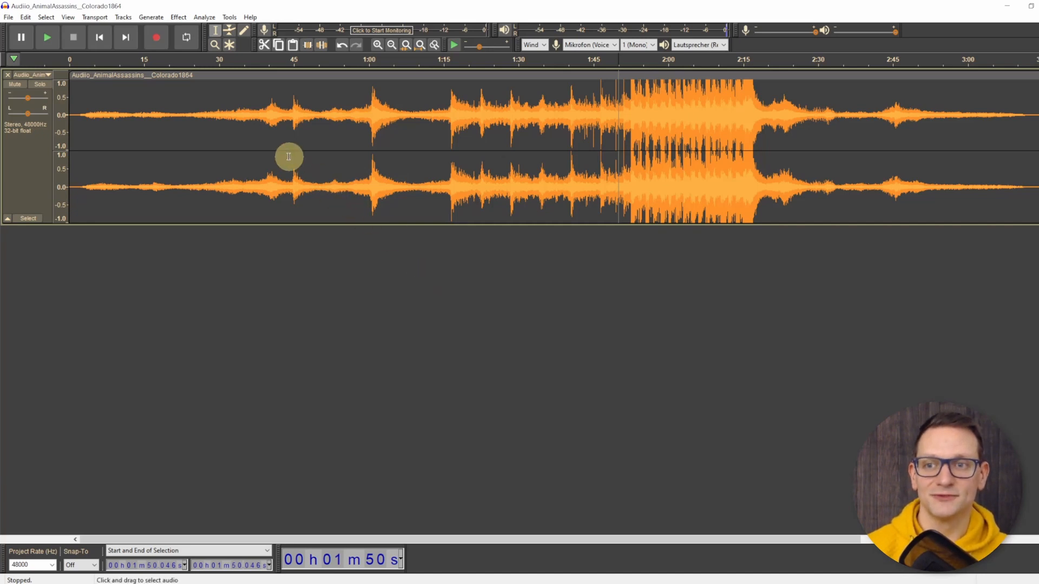
- Listen to two passages of the imported track, one from about 0:38 and one from about 1:49
click(256, 112)
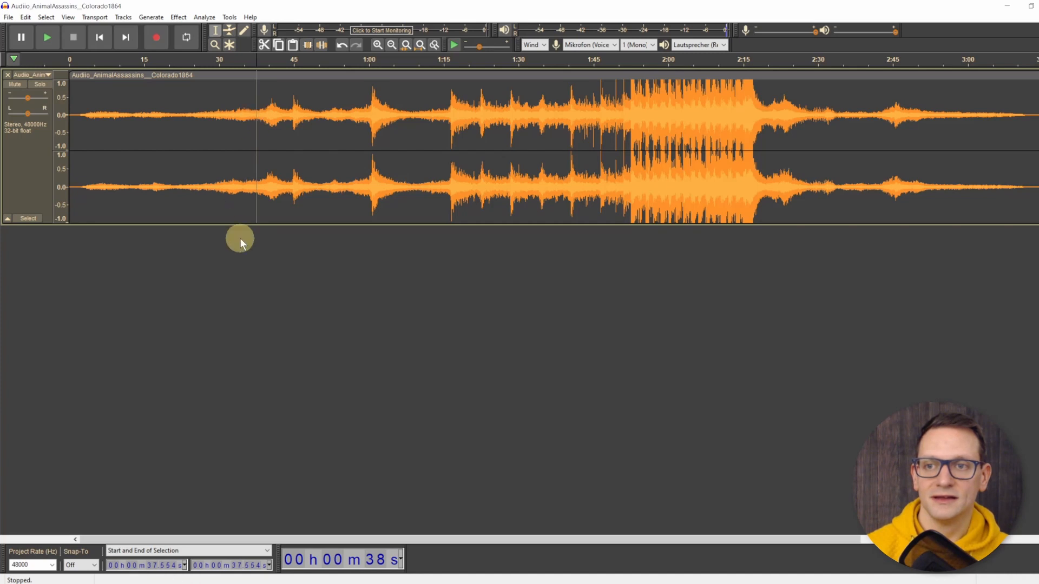
click(47, 38)
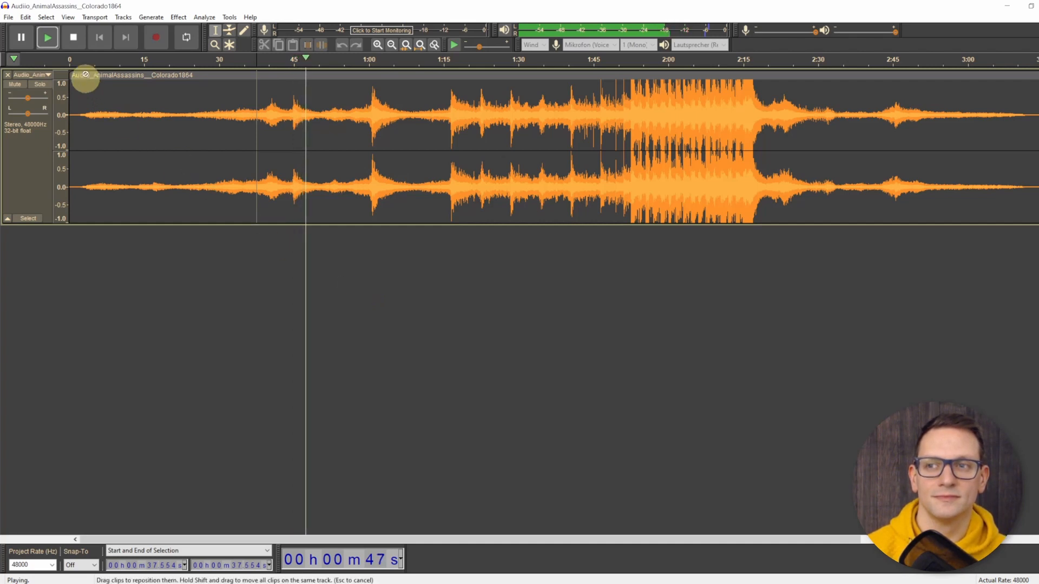
click(79, 40)
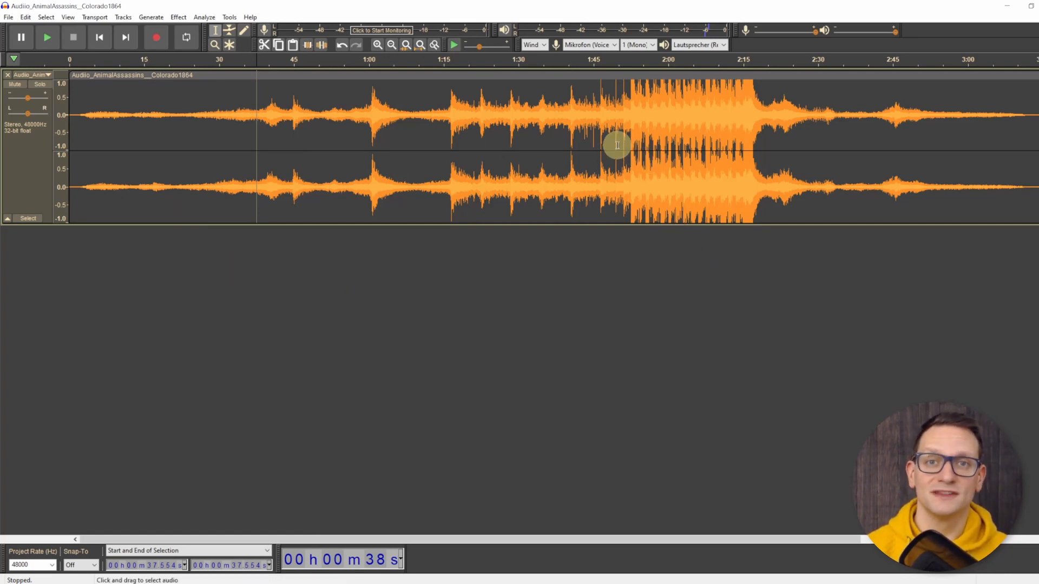
click(612, 101)
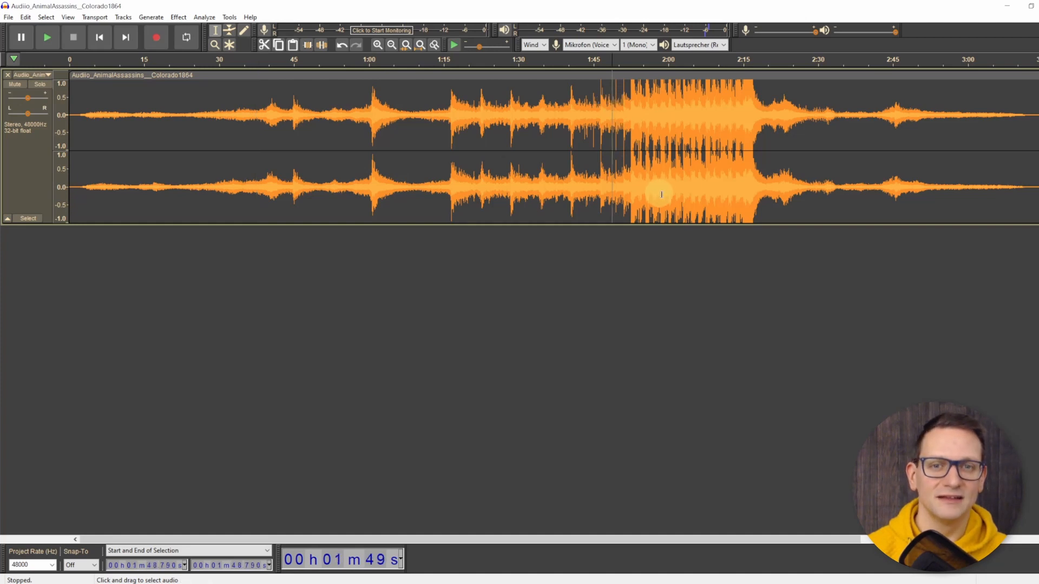
click(47, 37)
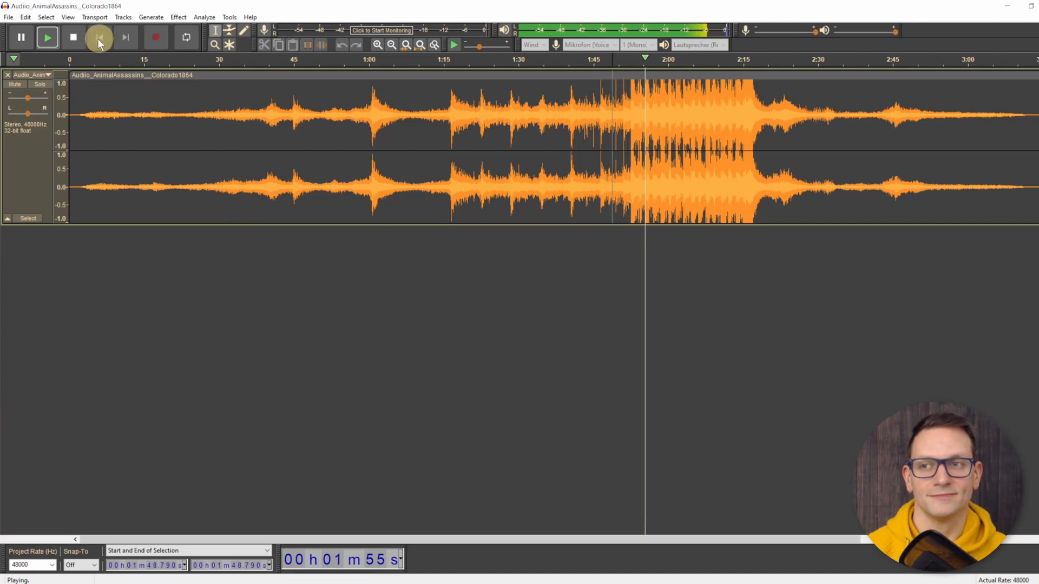
click(79, 39)
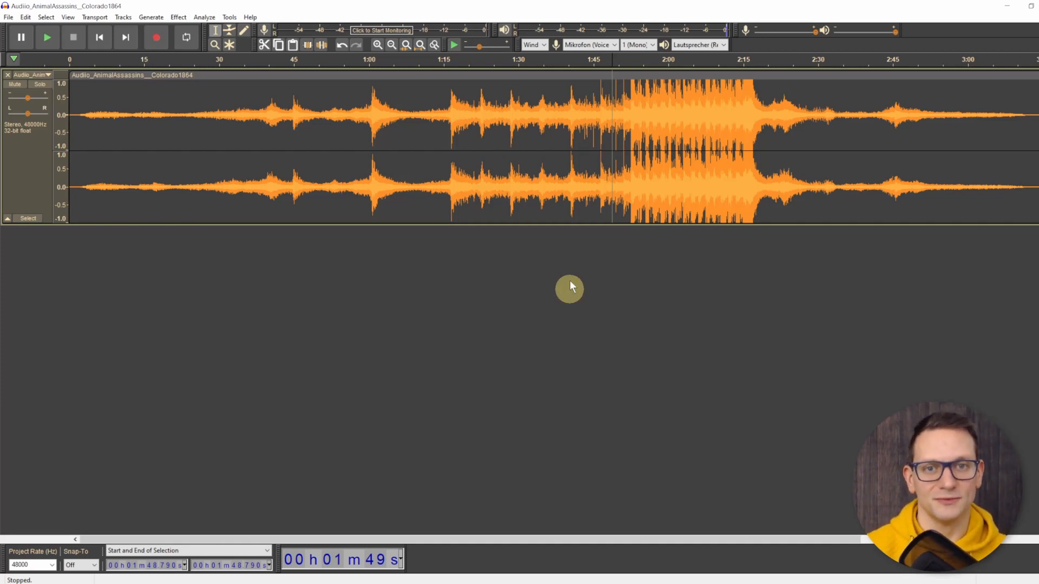
- Preview the track from about 1:46, 1:43 and 1:38 to locate a suitable cut point before the loud section
click(599, 111)
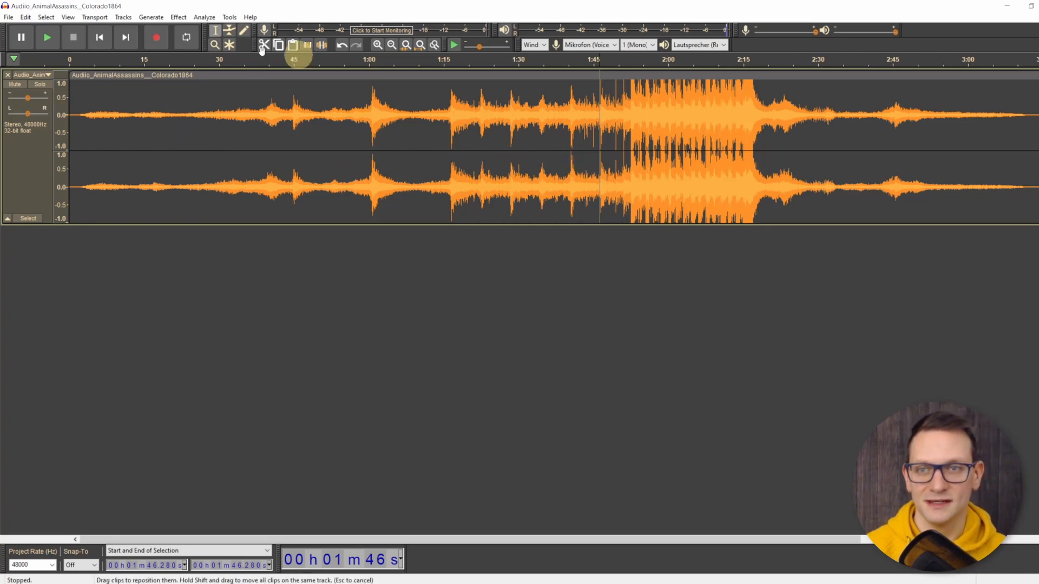
click(53, 40)
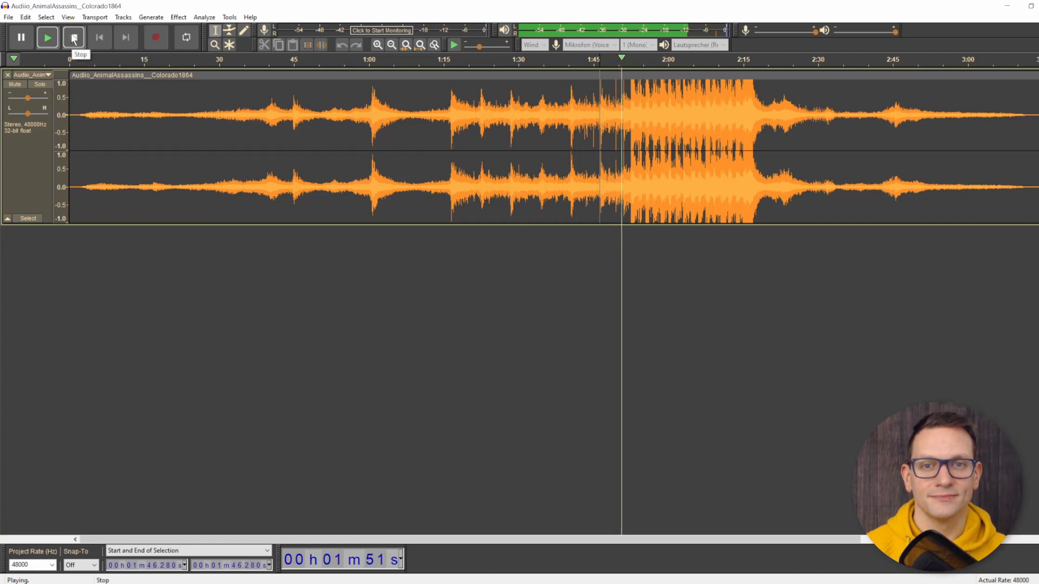
click(73, 37)
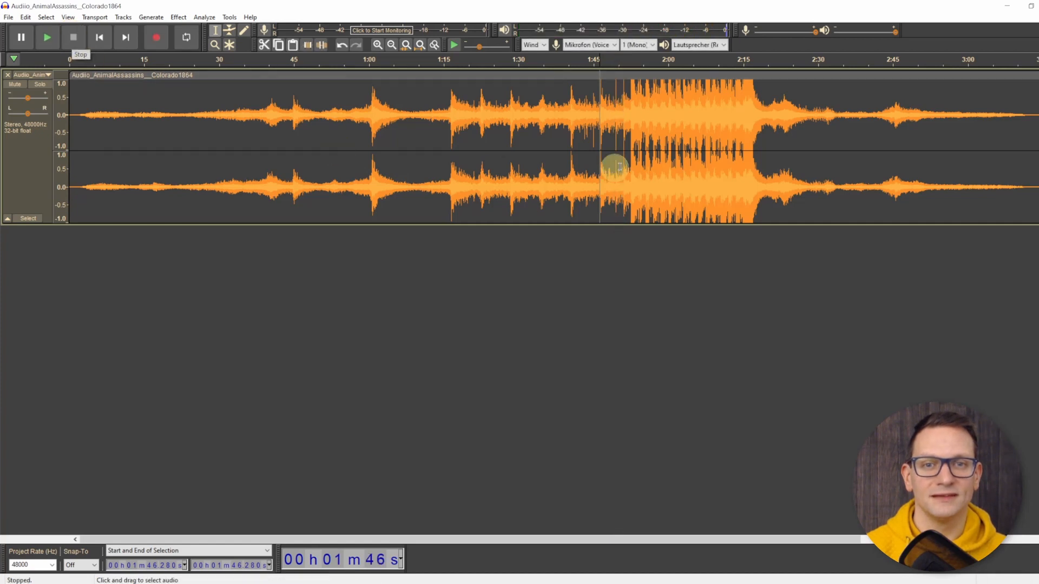
click(586, 97)
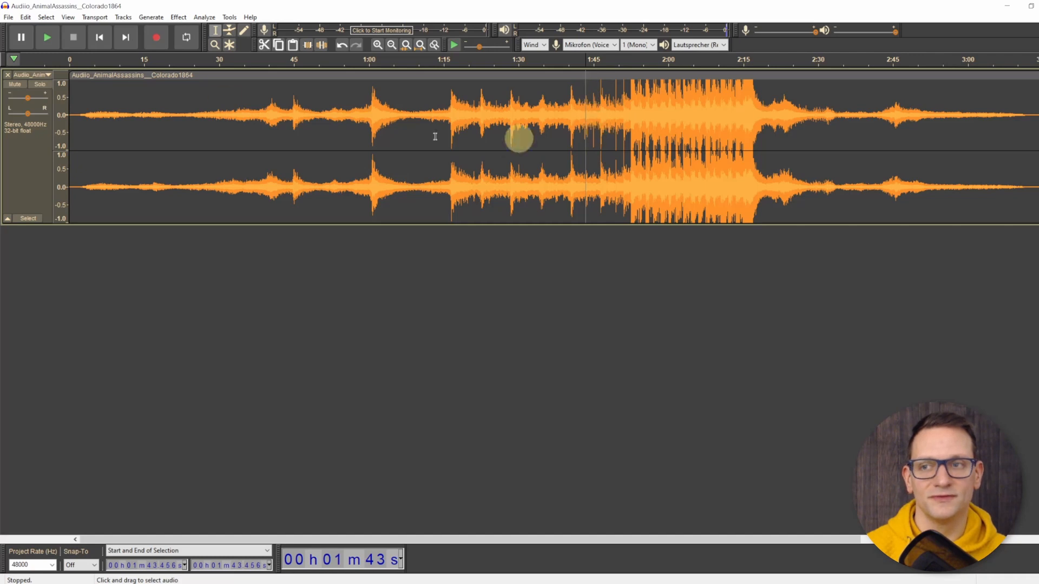
click(51, 37)
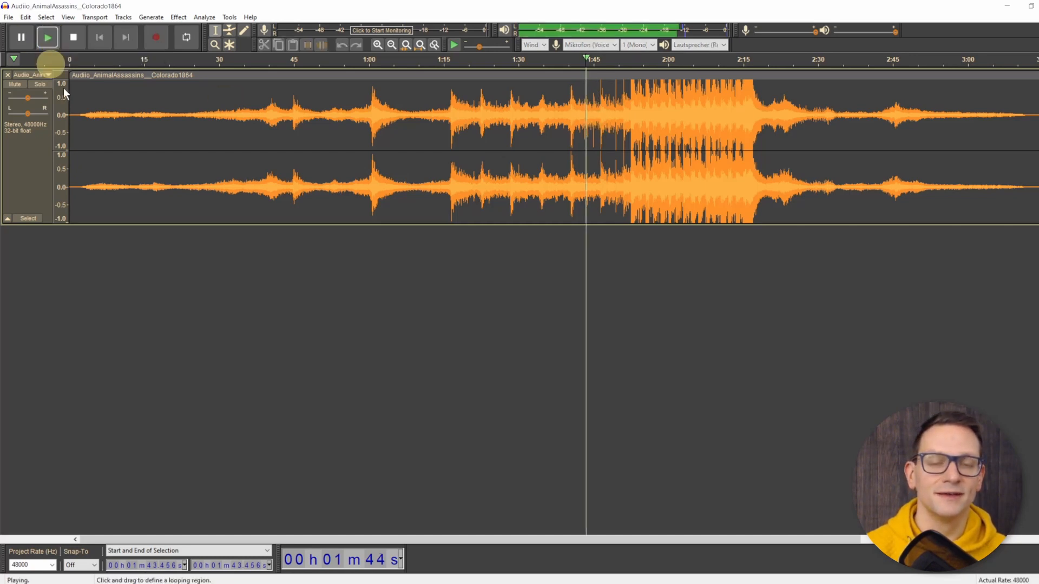
click(78, 39)
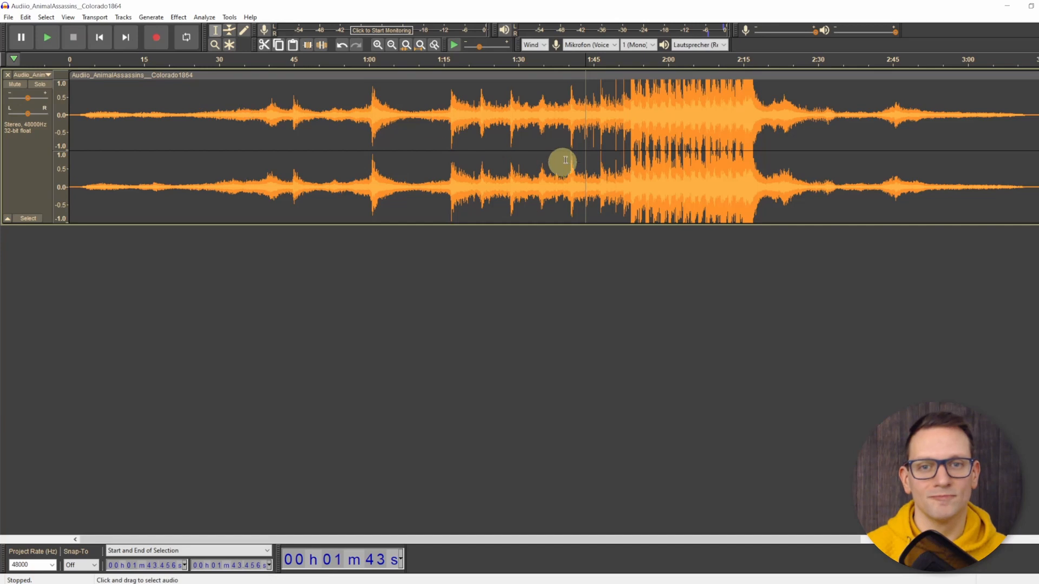
click(561, 97)
click(47, 37)
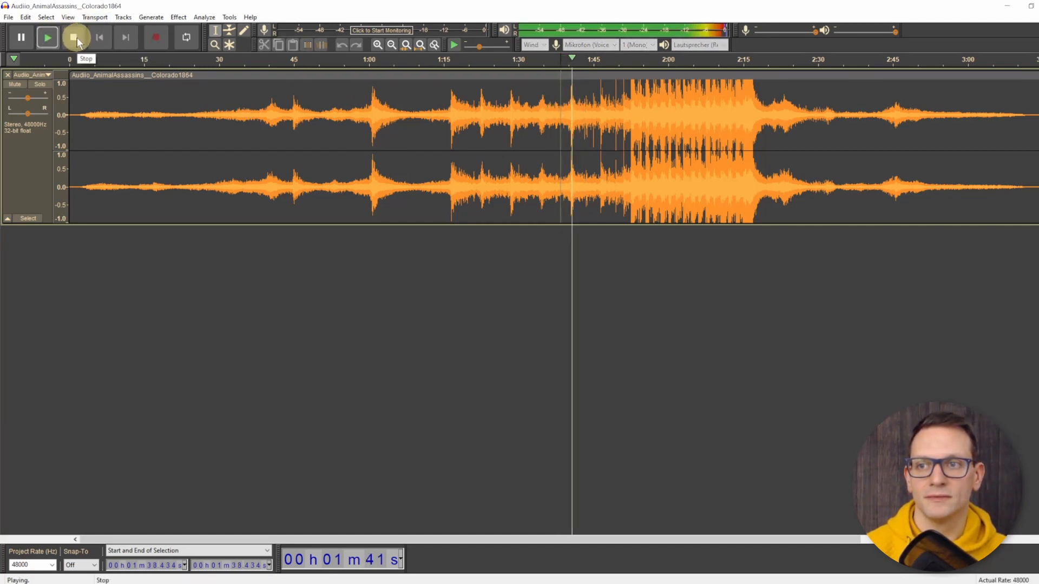
click(77, 37)
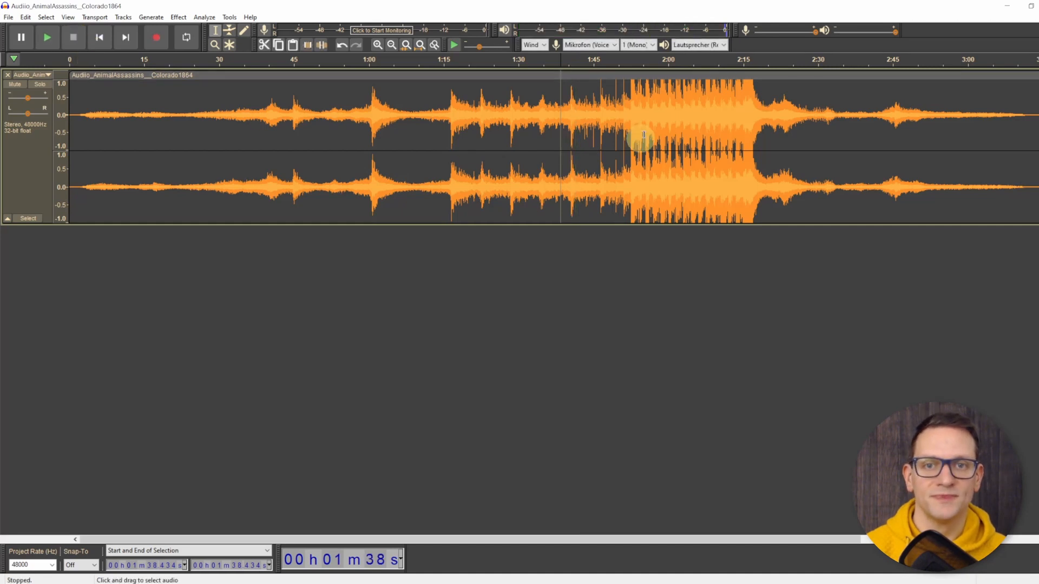
- Delete the audio from about 1:40 through the end of the track
click(568, 93)
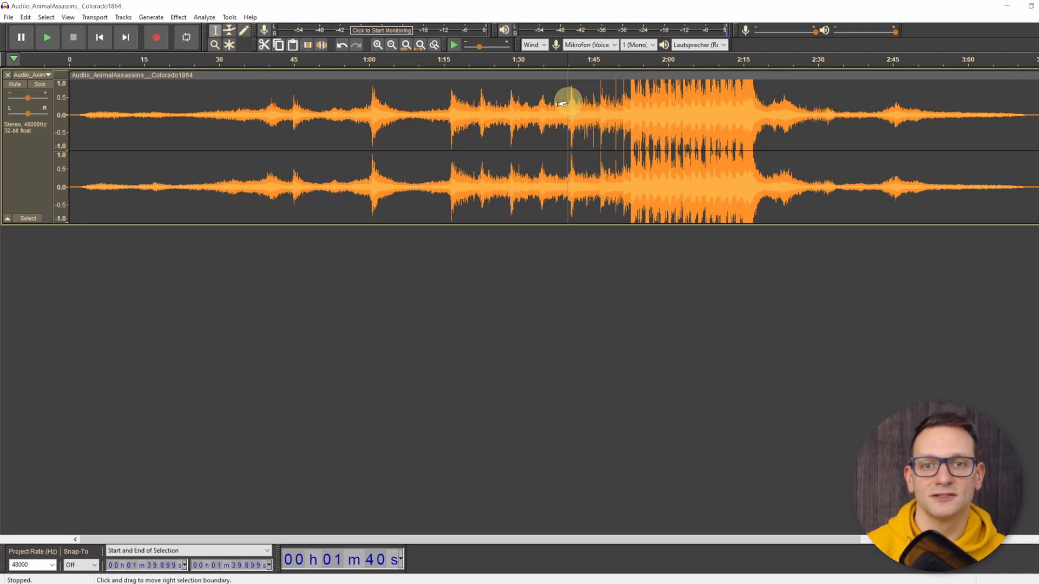
drag(568, 102, 947, 138)
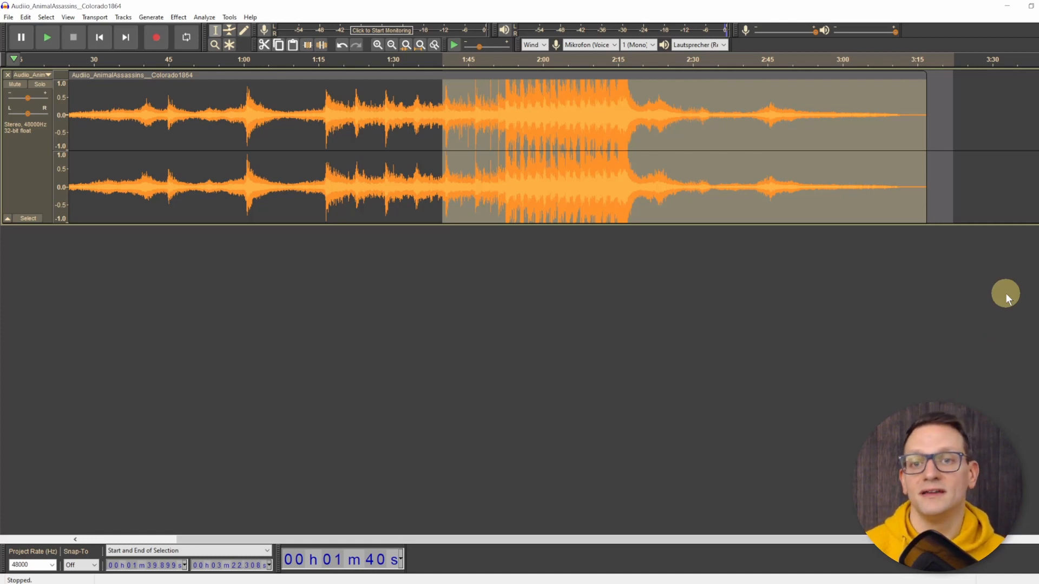
click(26, 18)
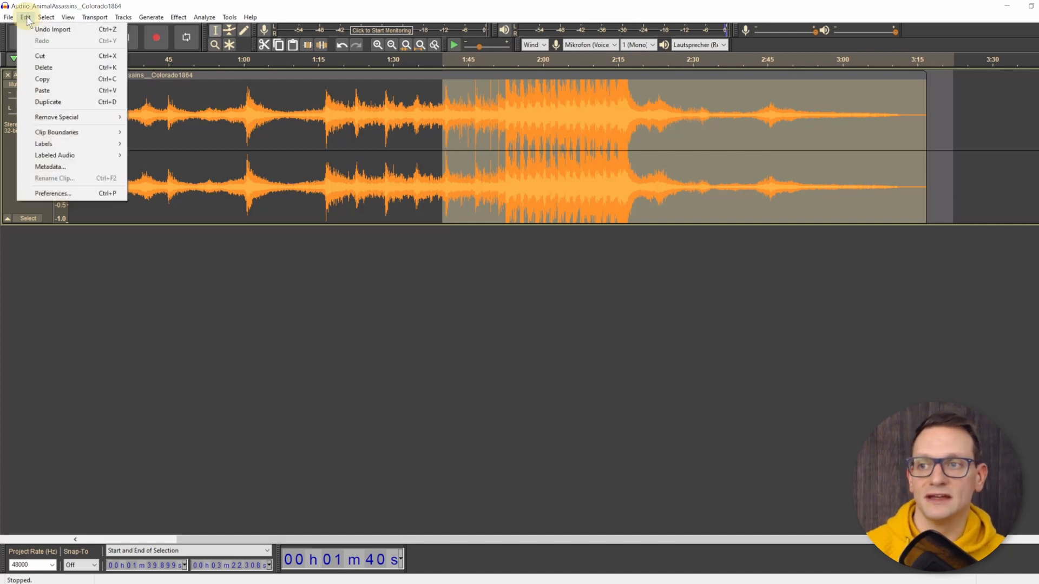
click(44, 68)
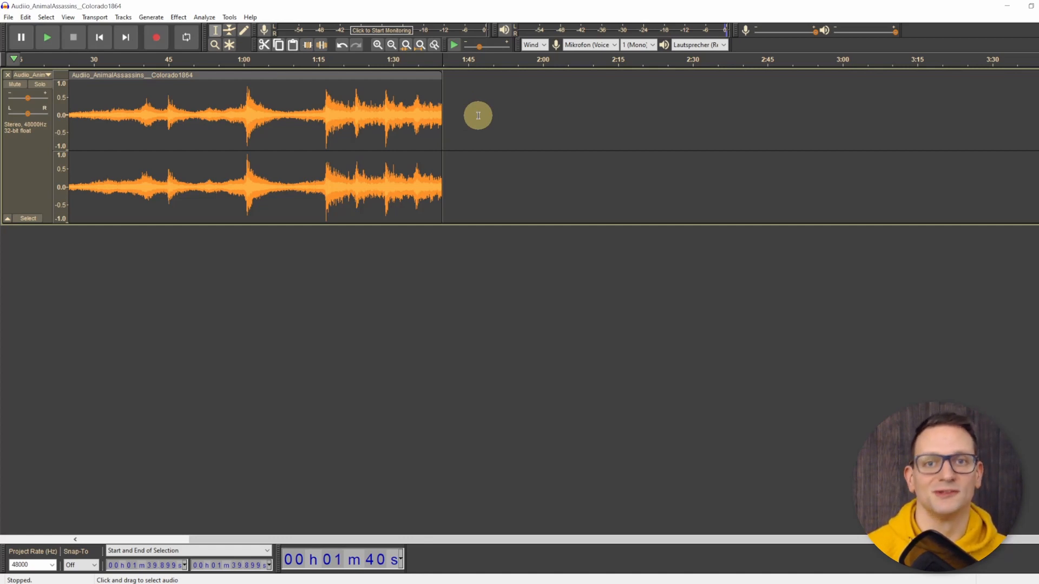
- Play the shortened track from about 1:34 to check how the ending sounds
key(ctrl+z)
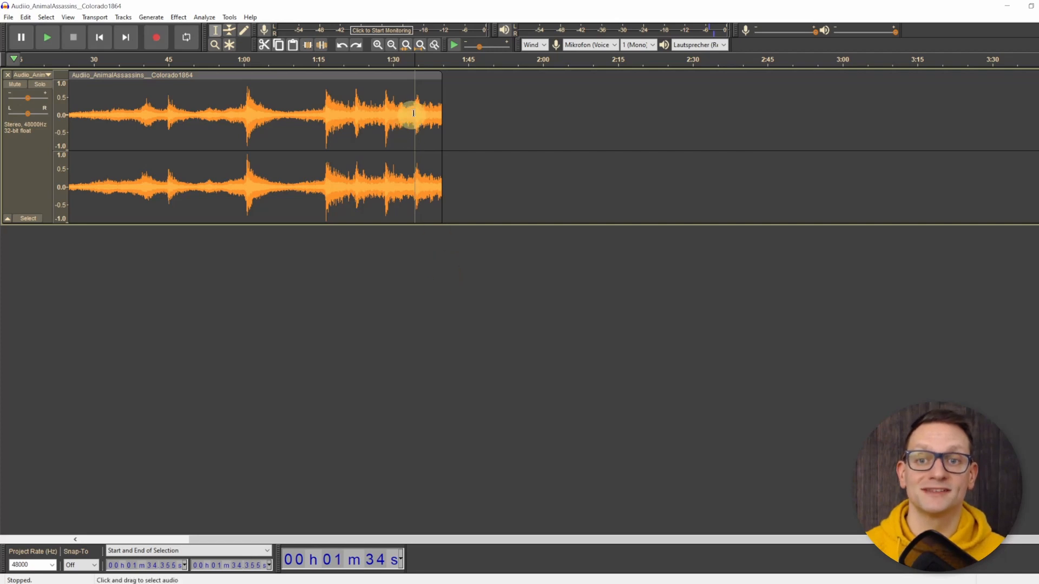
click(54, 33)
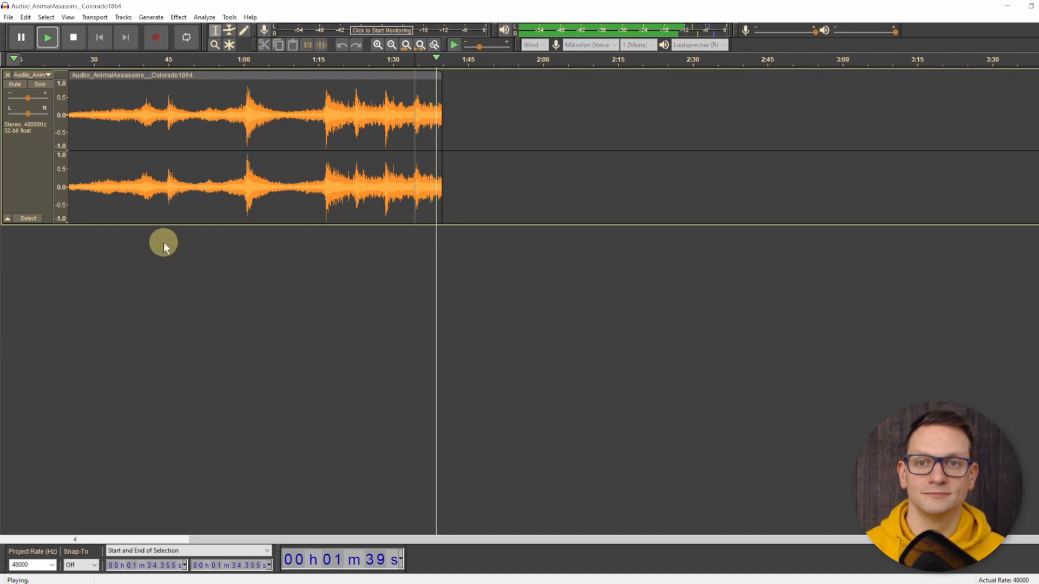
key(space)
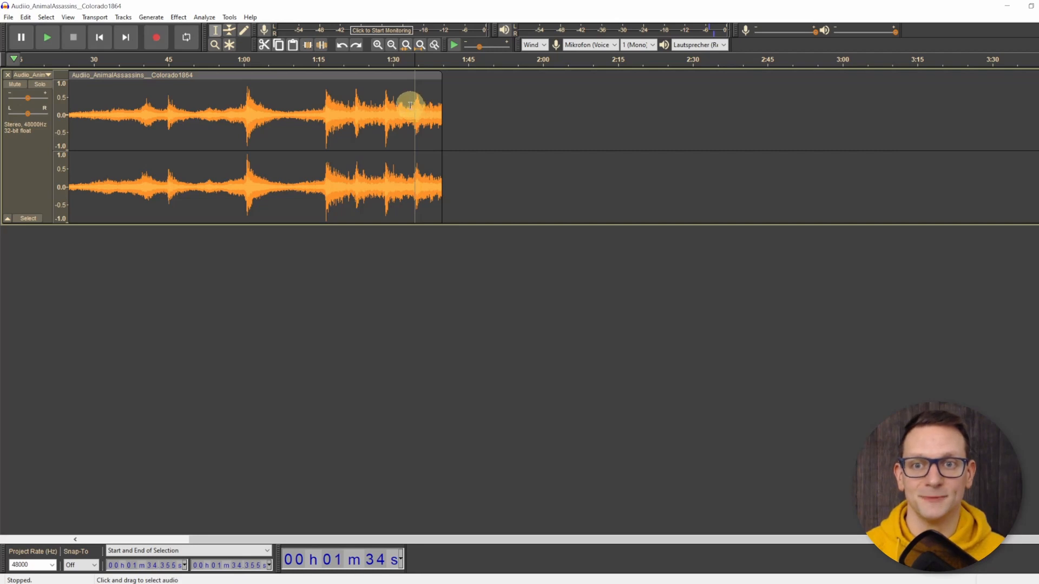
- Apply a Fade Out to the end of the clip, from about 1:33 to its end
drag(410, 108, 446, 135)
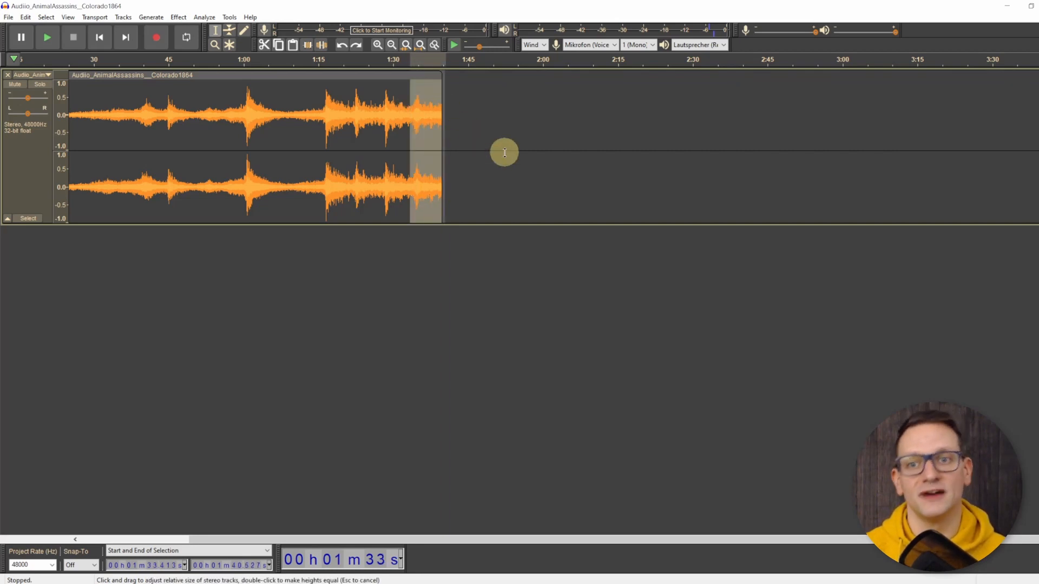
click(179, 17)
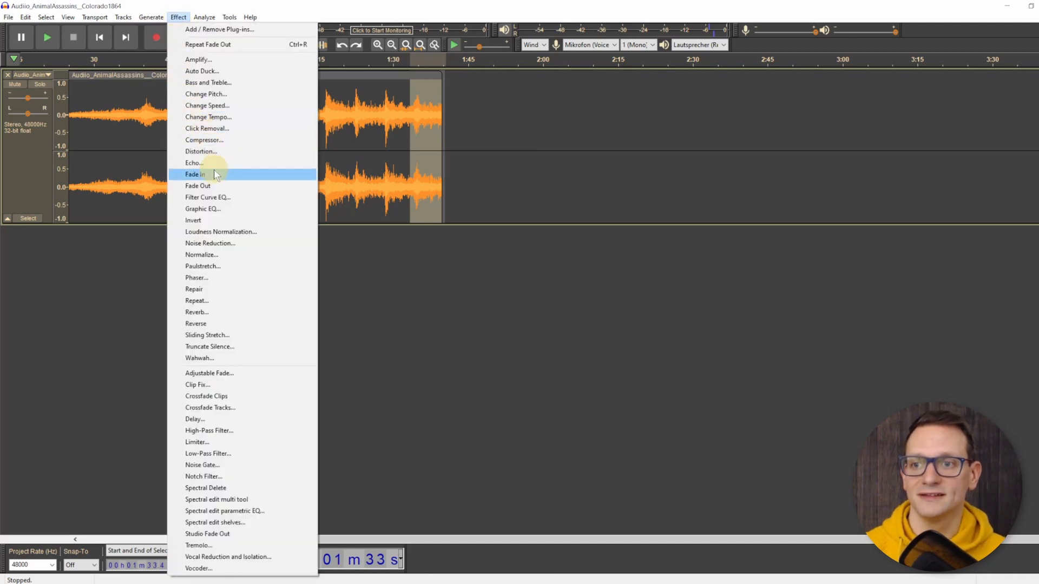
click(198, 186)
click(471, 165)
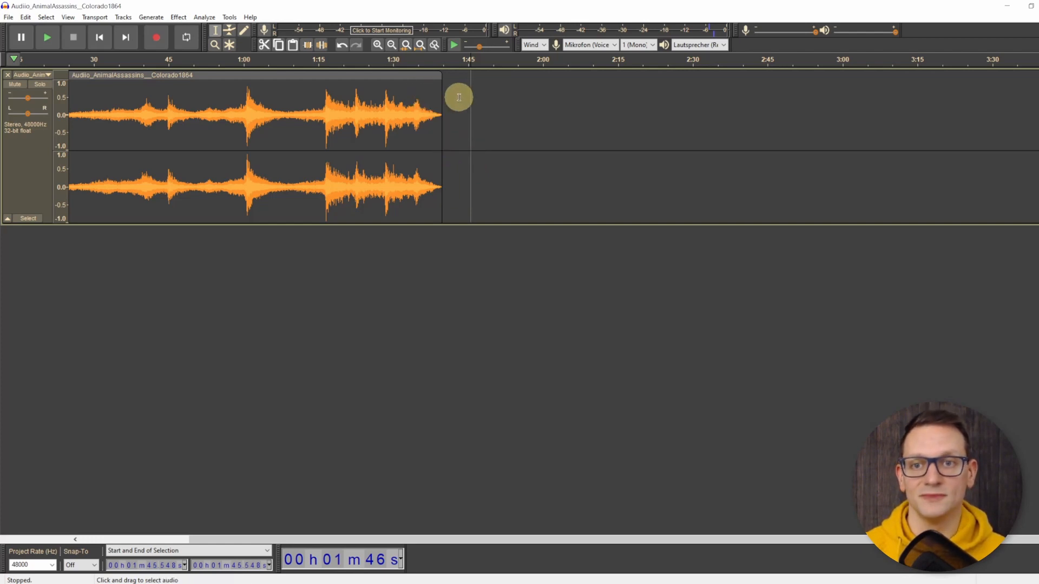
- Play the faded ending from about 1:34 and stop playback
click(412, 89)
click(47, 37)
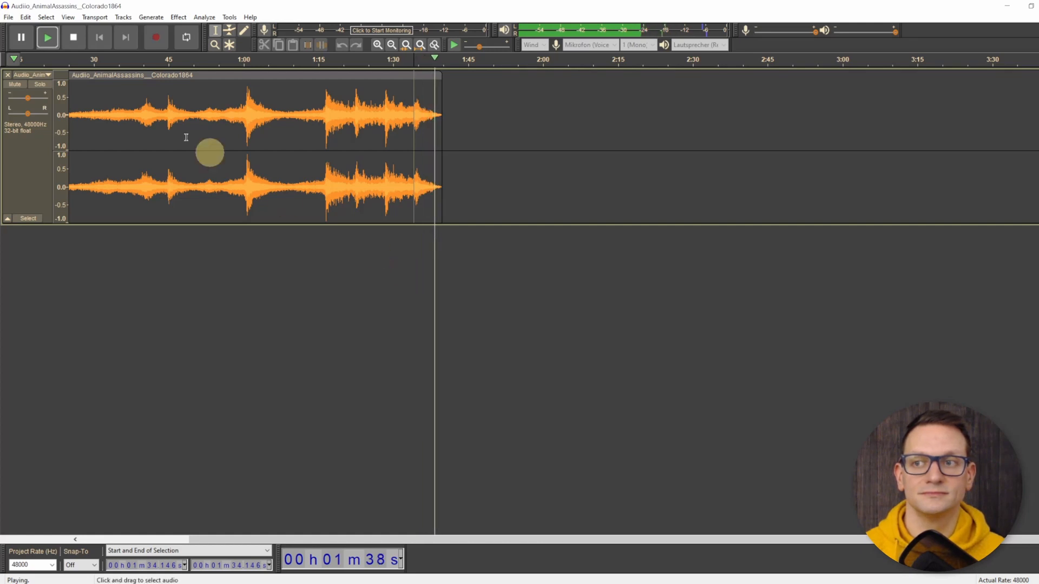
click(73, 38)
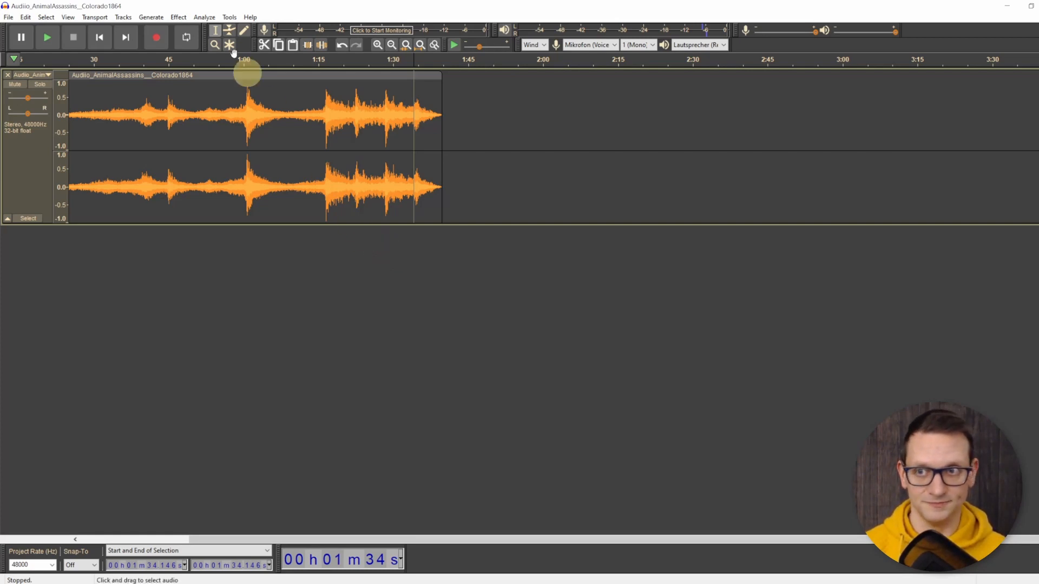
click(180, 18)
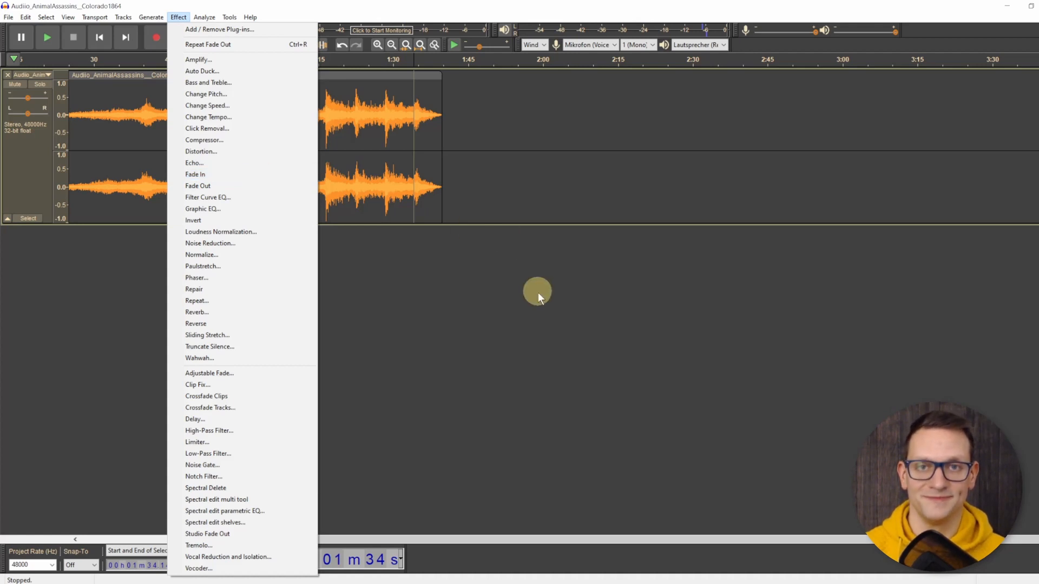
click(421, 443)
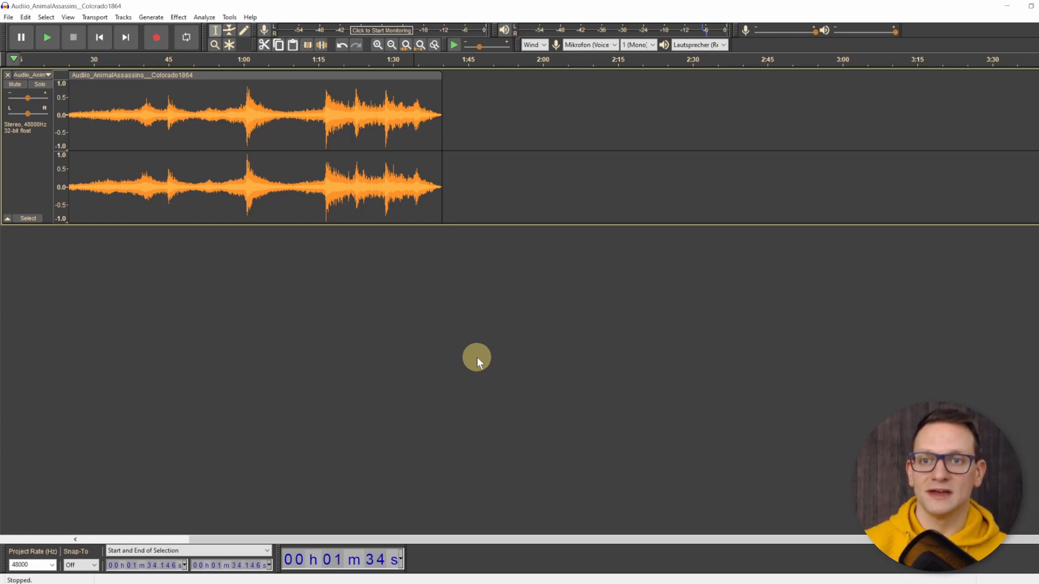
- Undo the ending's fade-out and the deletion of the later part of the track, and clear the selection
key(ctrl+z)
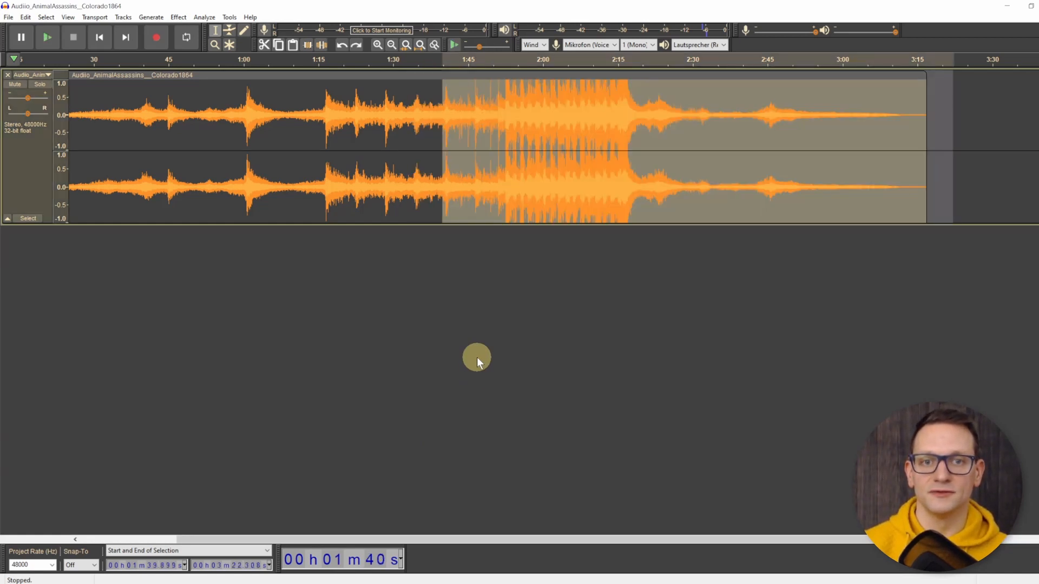
click(477, 309)
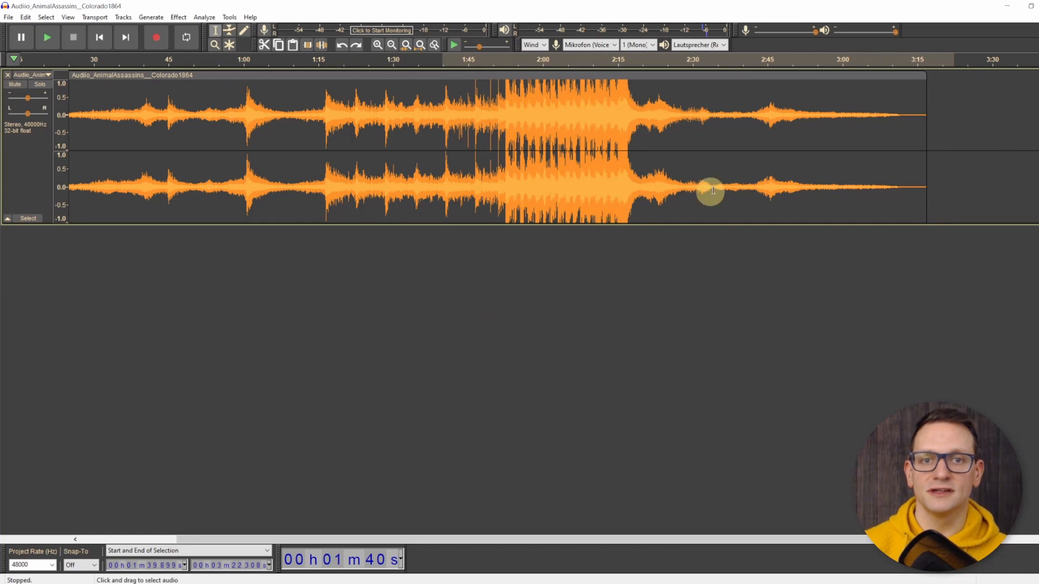
- Try trimming away everything outside the loud passage from about 1:50 to 2:19, and undo the trim
drag(490, 97, 638, 105)
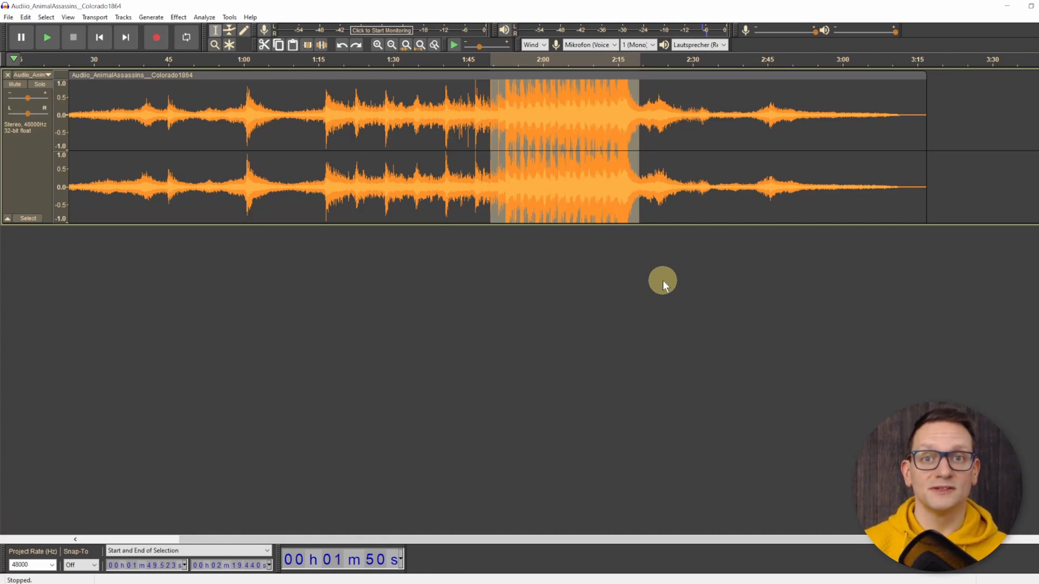
click(308, 44)
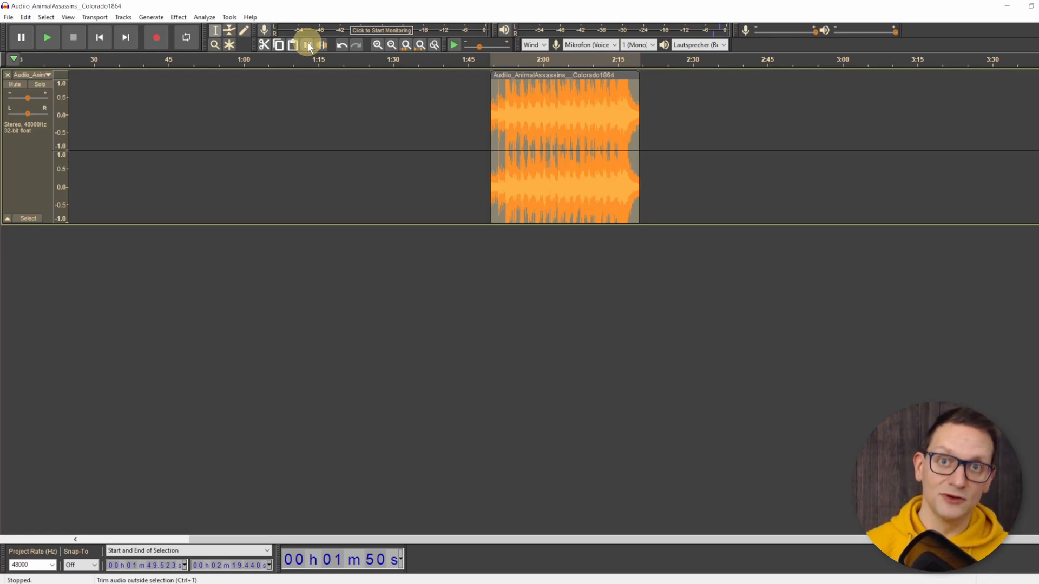
key(ctrl+z)
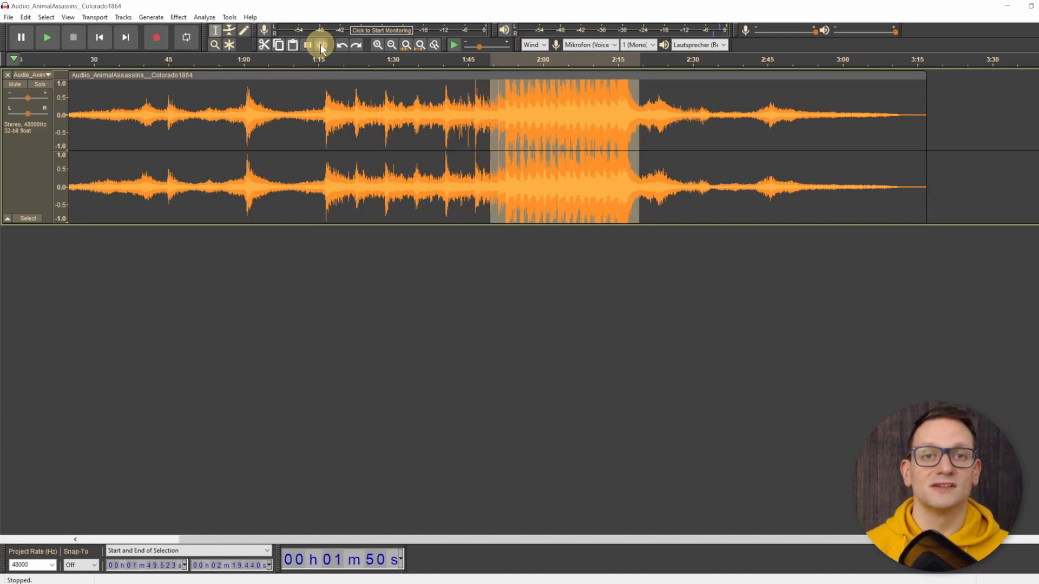
- Silence the selected loud passage from about 1:50 to 2:19 and clear the selection
click(321, 44)
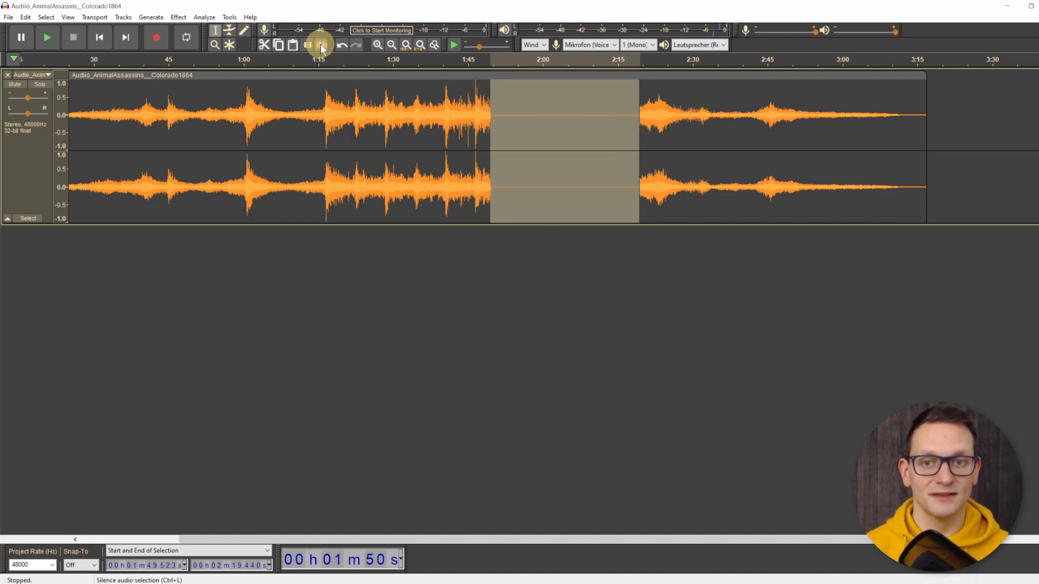
click(502, 246)
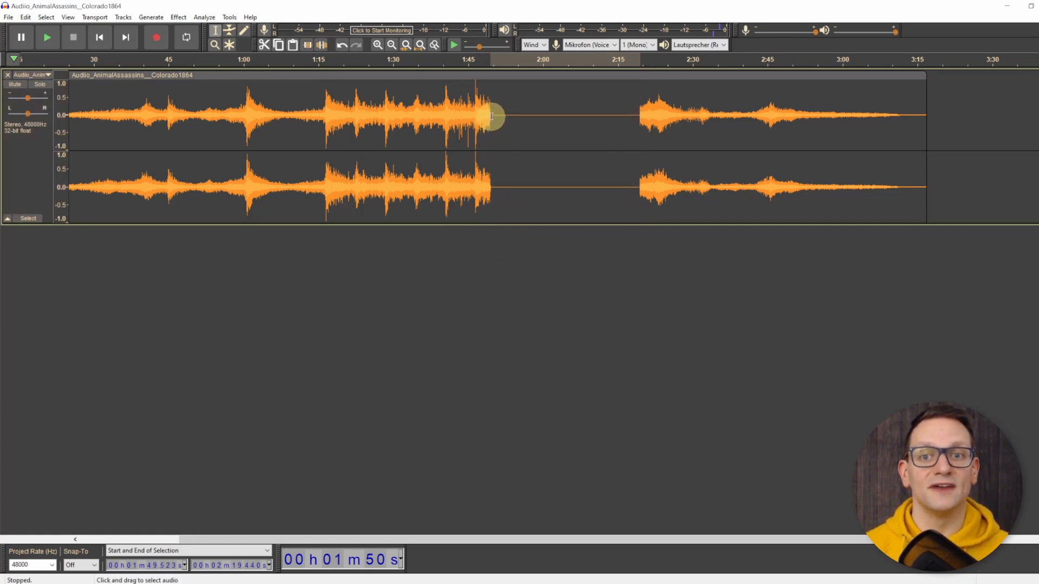
- Apply a Fade Out to the audio just before the silent gap, from about 1:42 to 1:50
drag(492, 114, 451, 116)
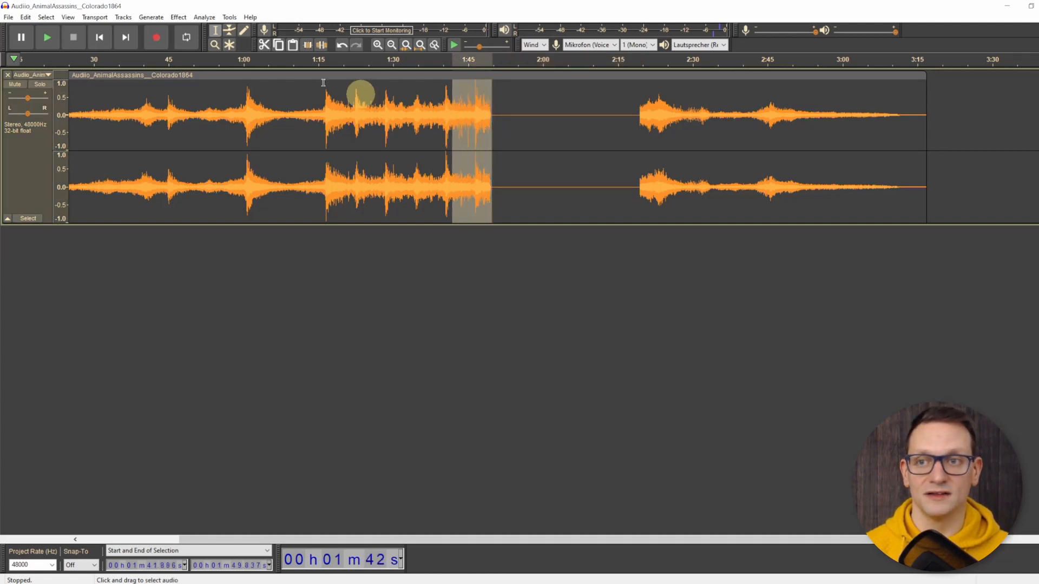
click(181, 17)
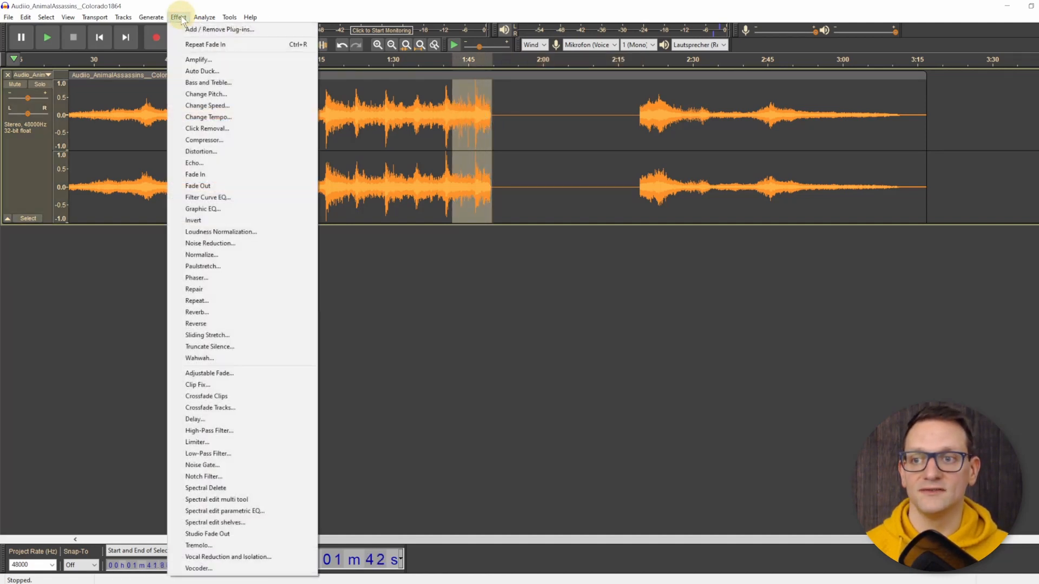
click(215, 185)
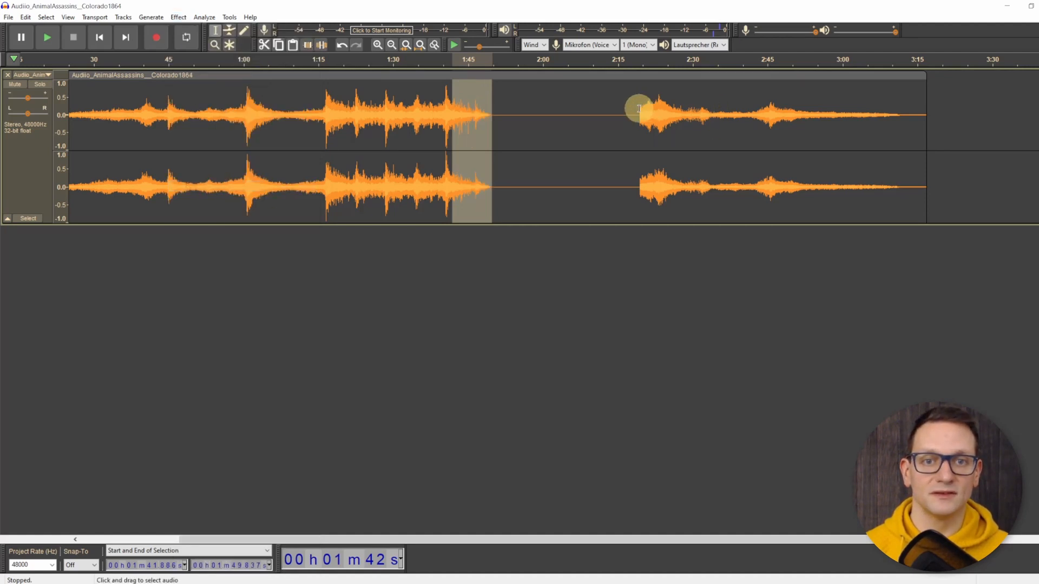
- Apply a Fade In to the audio just after the silent gap, from about 2:19 to 2:25
drag(639, 109, 670, 111)
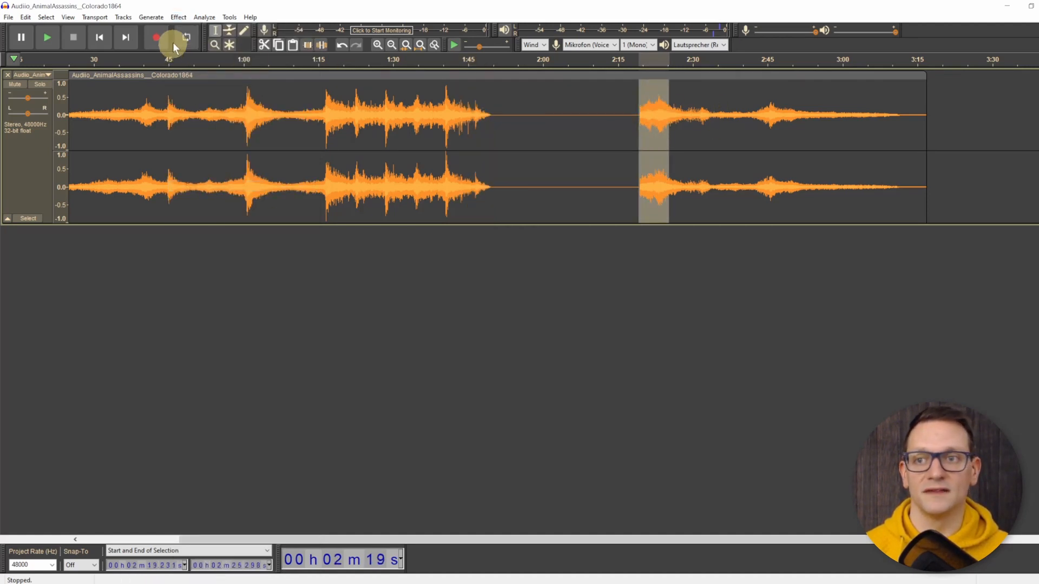
click(181, 18)
click(219, 170)
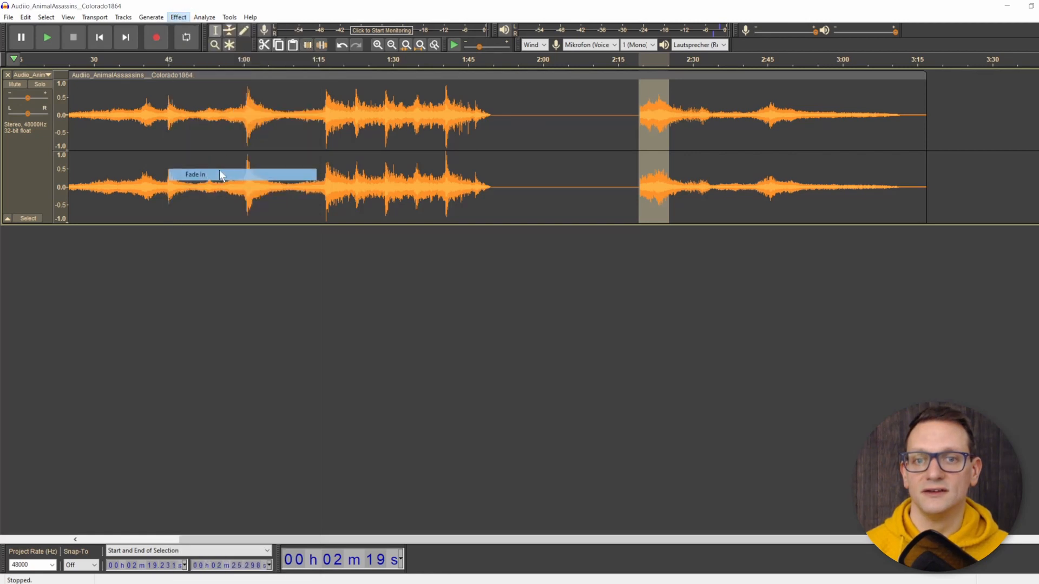
click(508, 250)
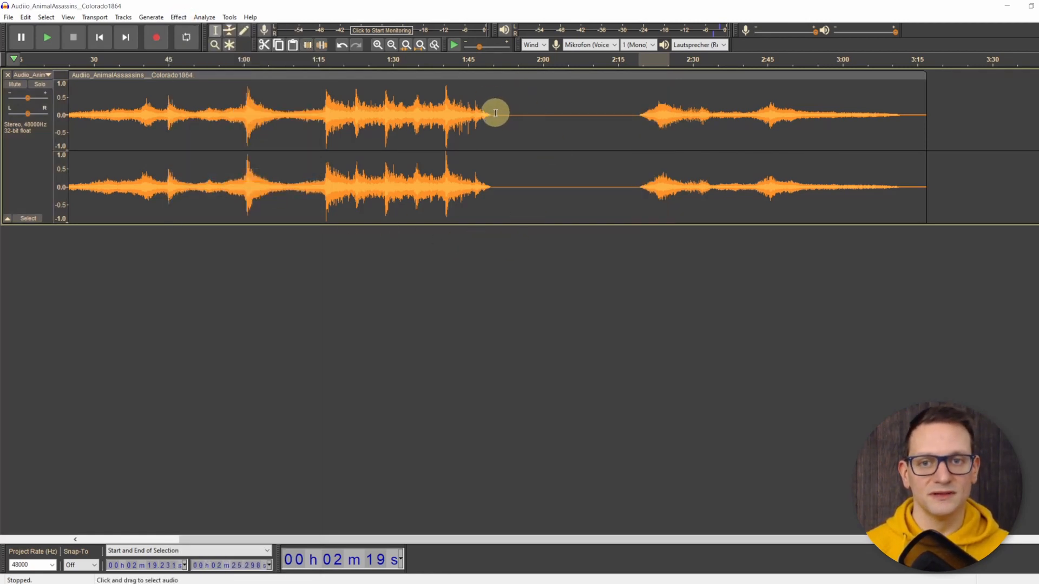
- Delete the silent gap from about 1:51 to 2:19 so the two faded parts join
drag(495, 111, 636, 128)
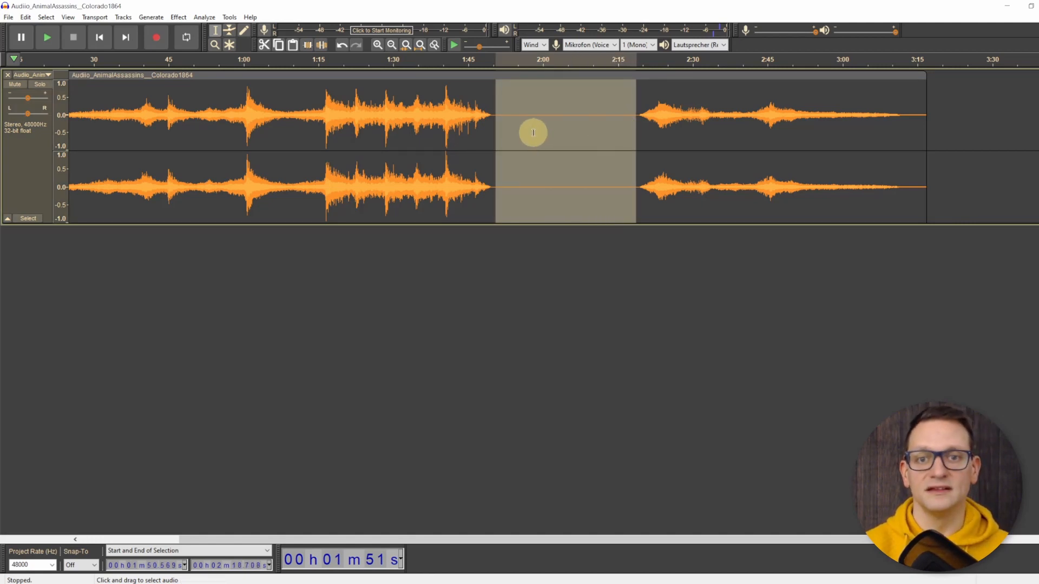
key(Delete)
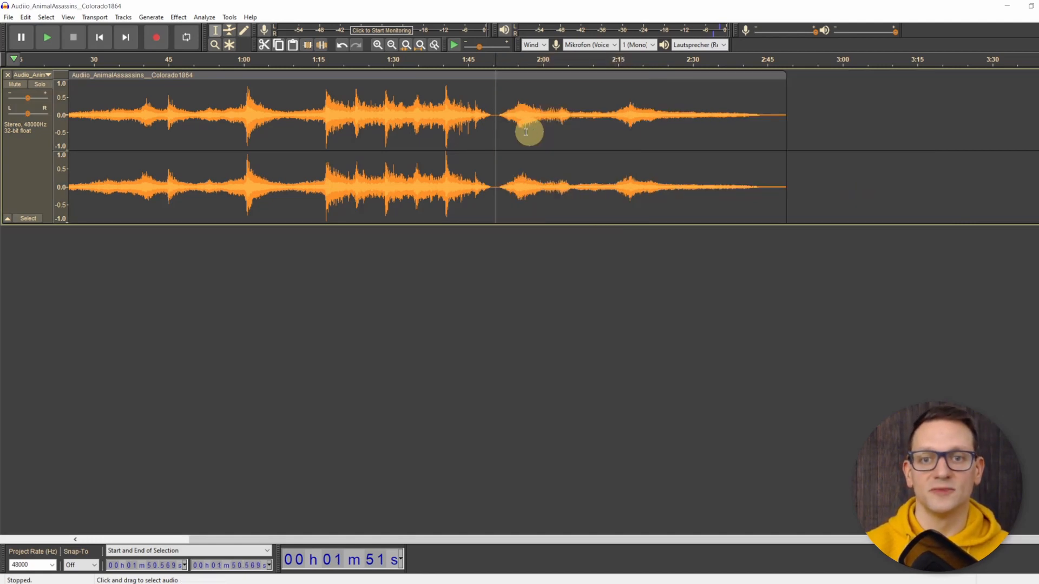
- Play the transition between the faded parts from about 1:45 and stop playback
click(468, 103)
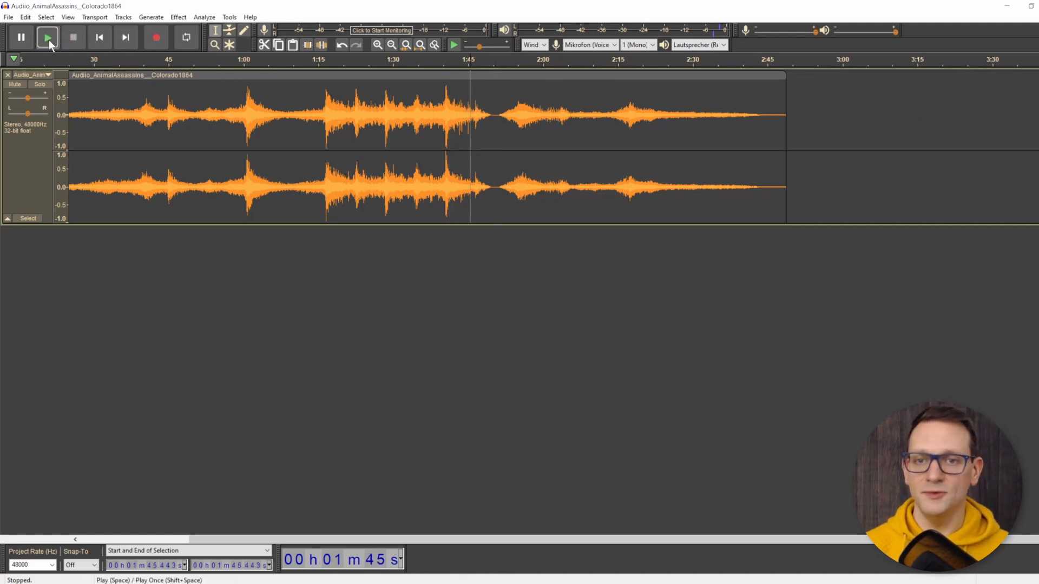
click(47, 38)
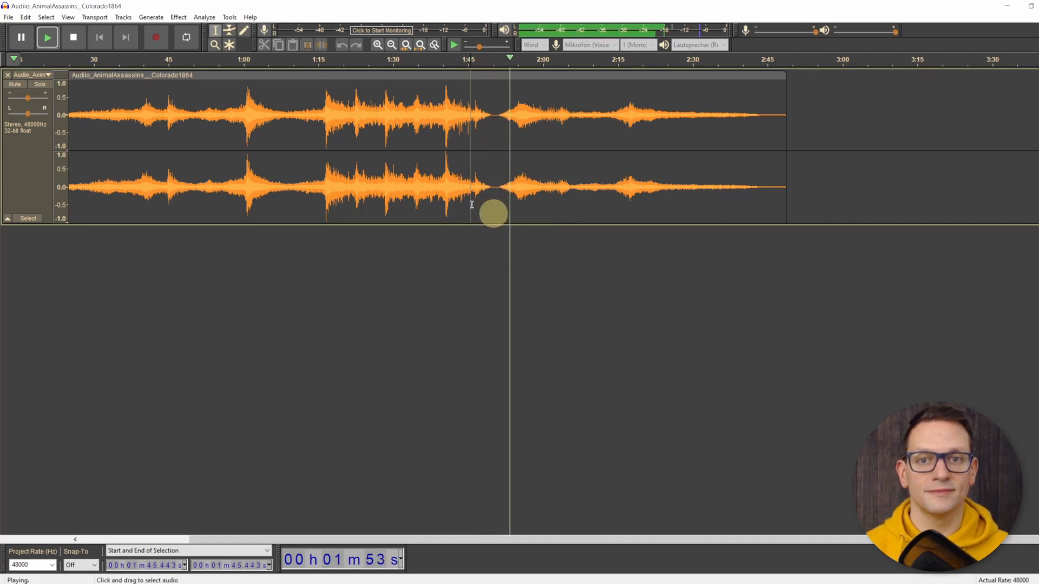
click(75, 37)
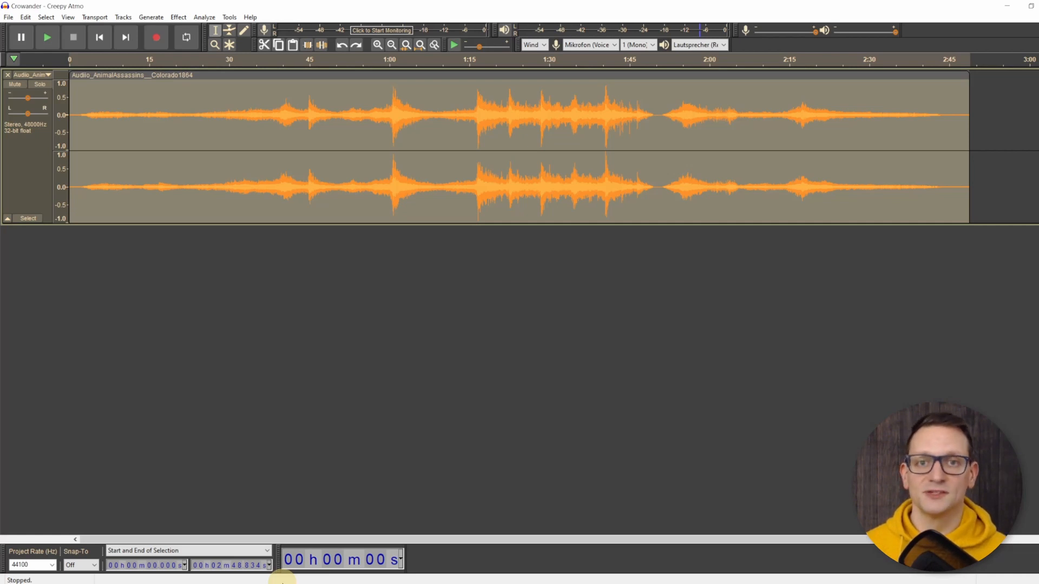
- Delete the whole Colorado1864 clip and remove its empty track from the project
click(486, 337)
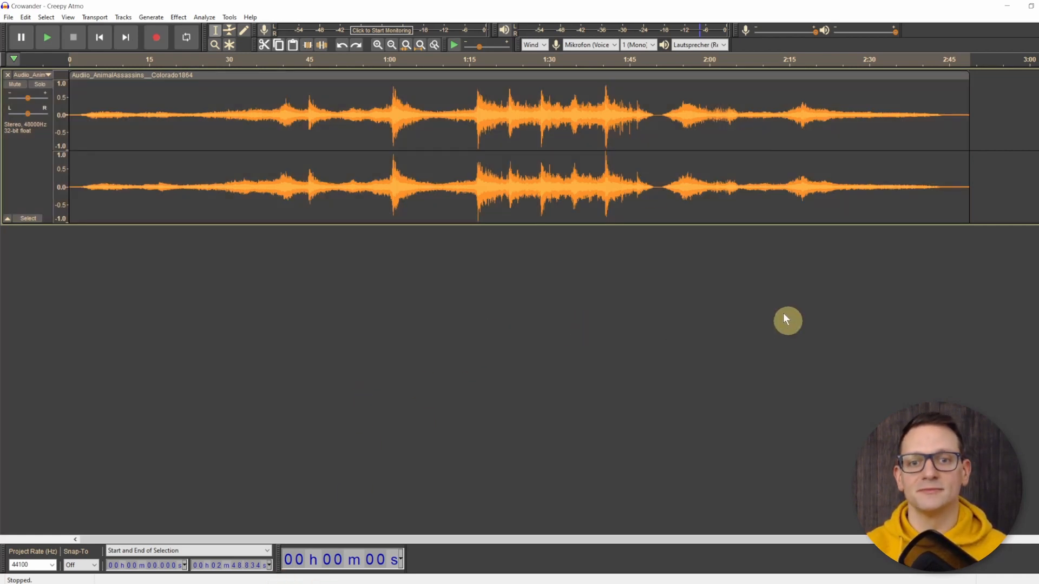
double_click(641, 185)
click(617, 286)
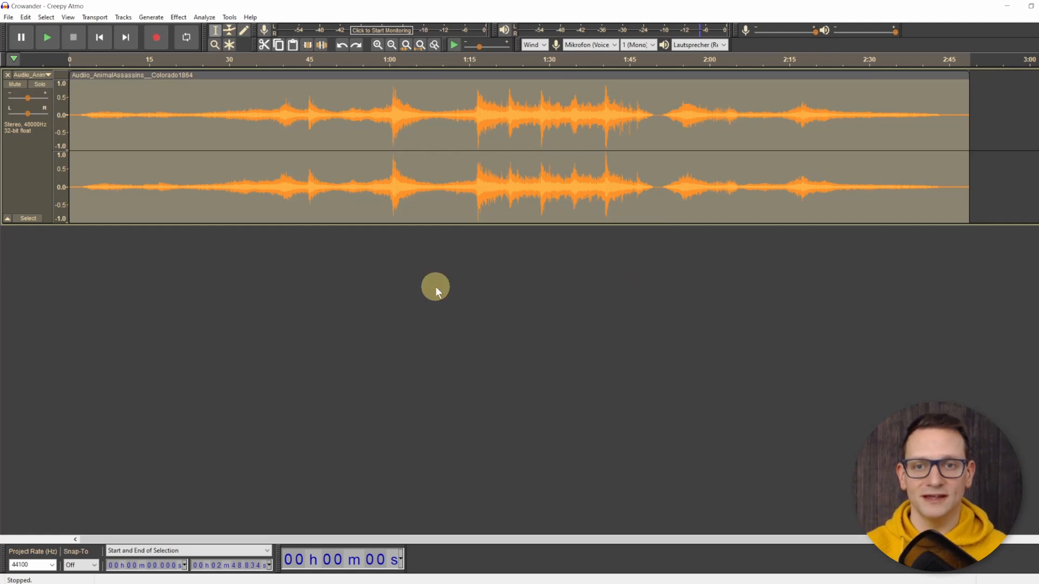
key(Delete)
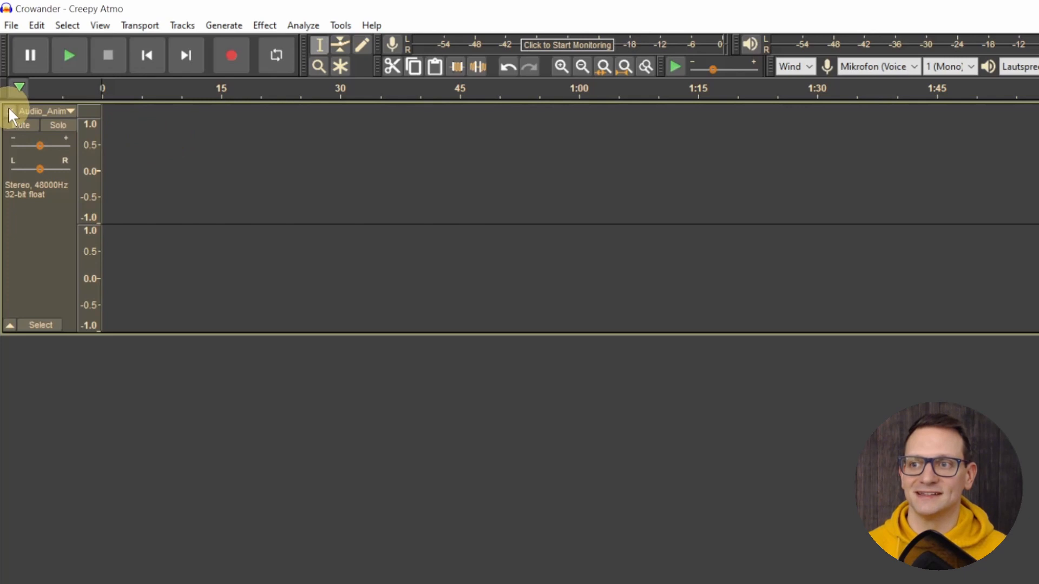
click(9, 110)
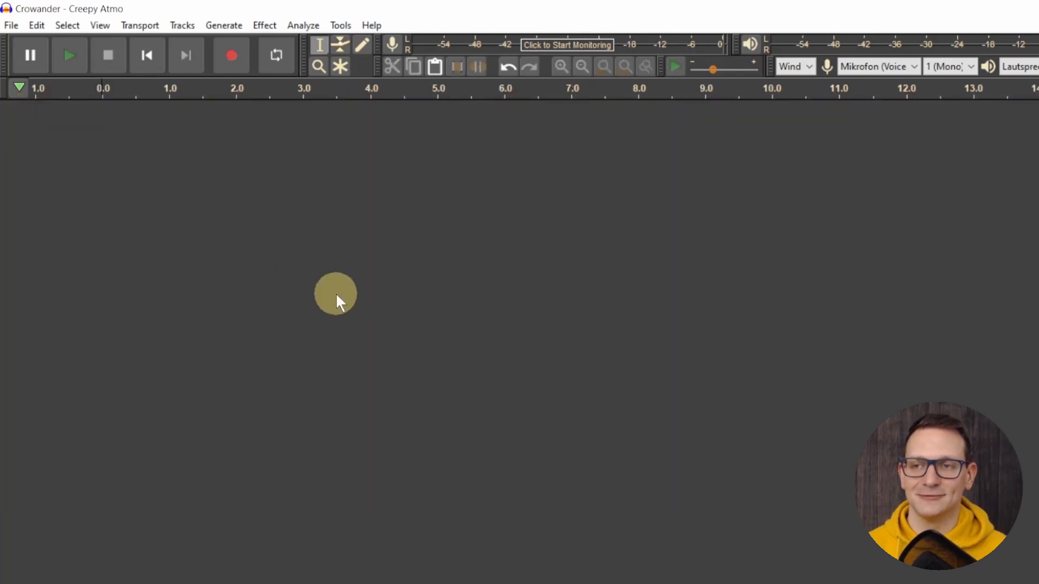
- Import the audio files Crowander - Creepy Atmo, Crowander - Surreal II. and Crowander - Surreal together
click(6, 25)
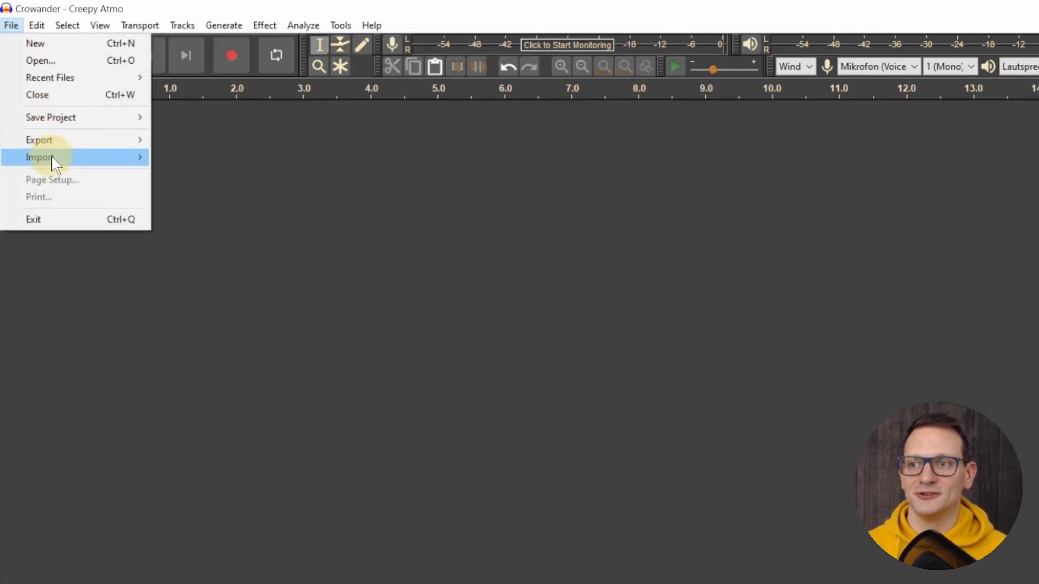
mouse_move(53, 162)
click(168, 157)
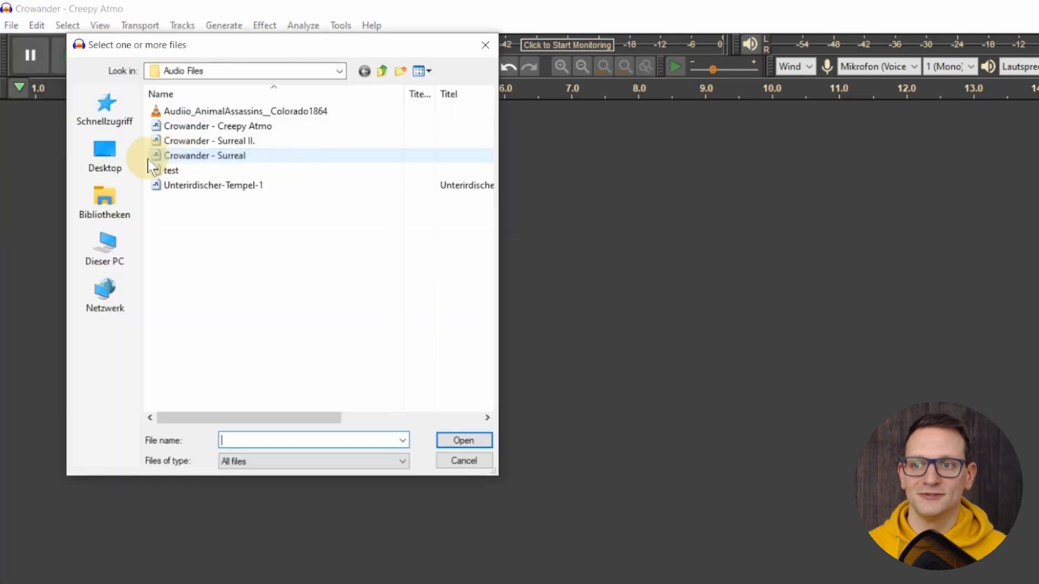
click(261, 126)
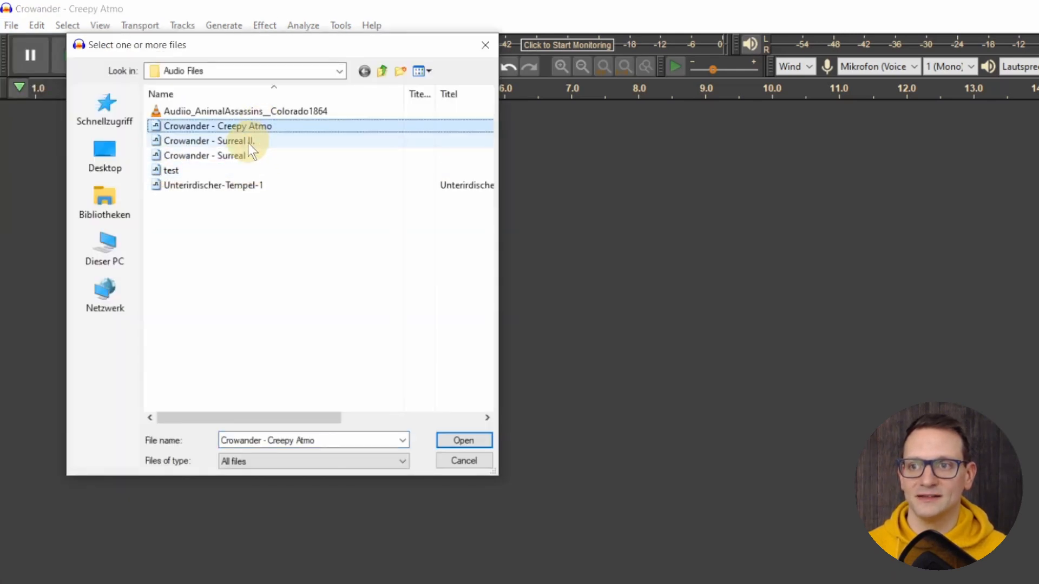
ctrl+click(248, 142)
ctrl+click(239, 157)
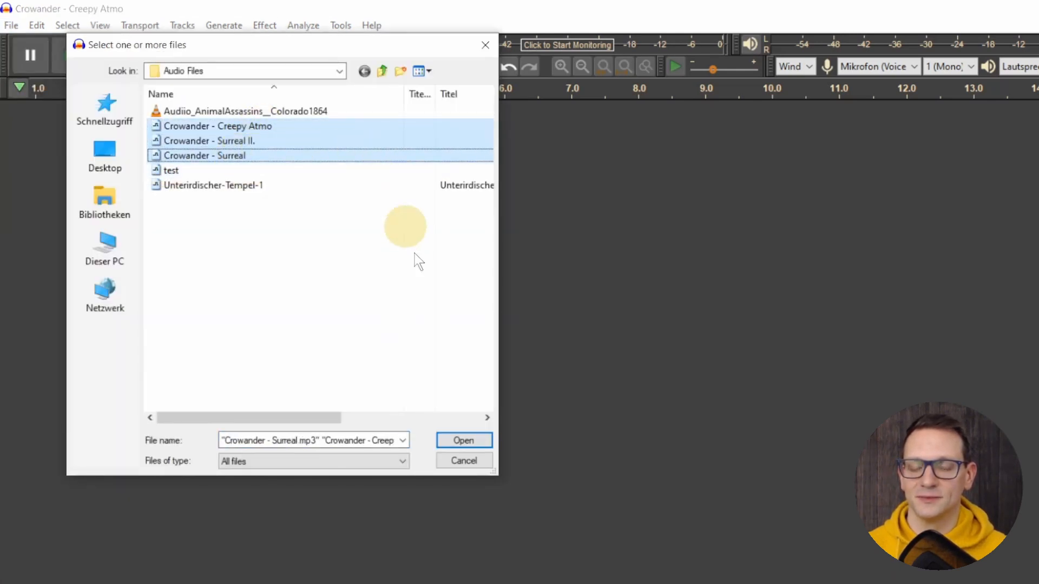
click(472, 441)
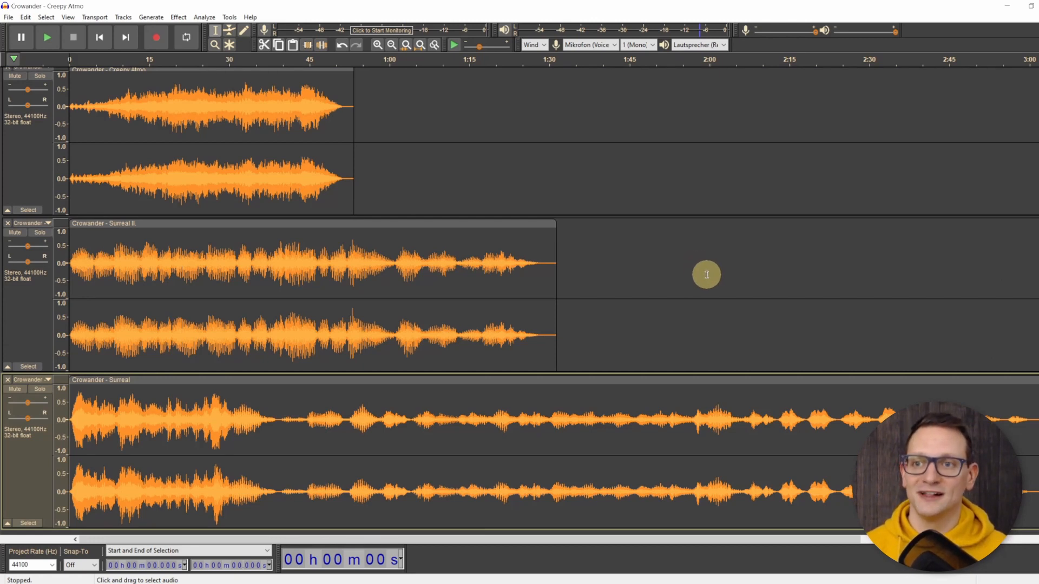
- Cut the Crowander - Surreal II. clip and paste it in its own track at about 0:55, after the Creepy Atmo clip ends
scroll(660, 247, up, 1)
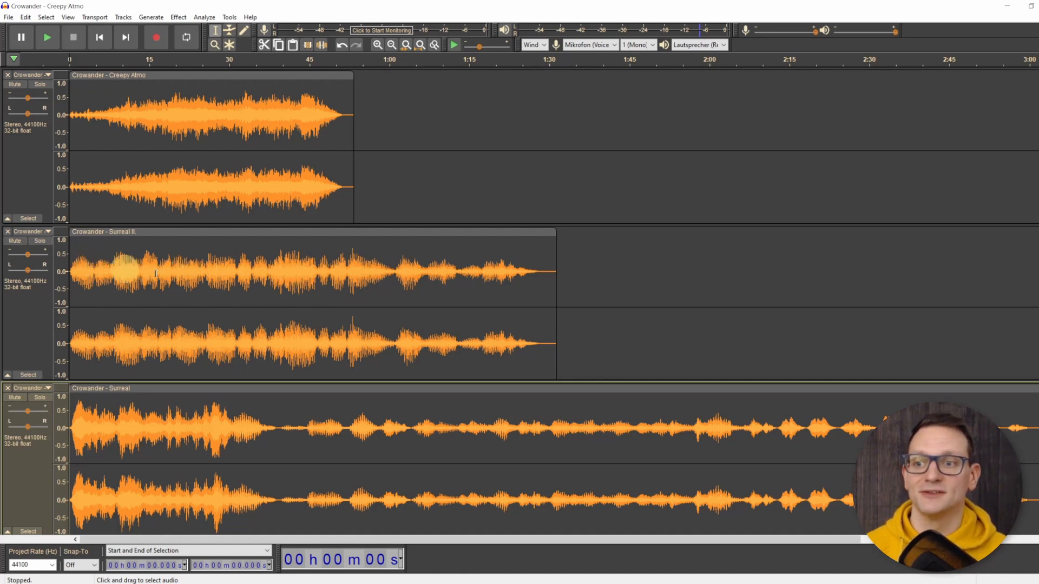
double_click(309, 274)
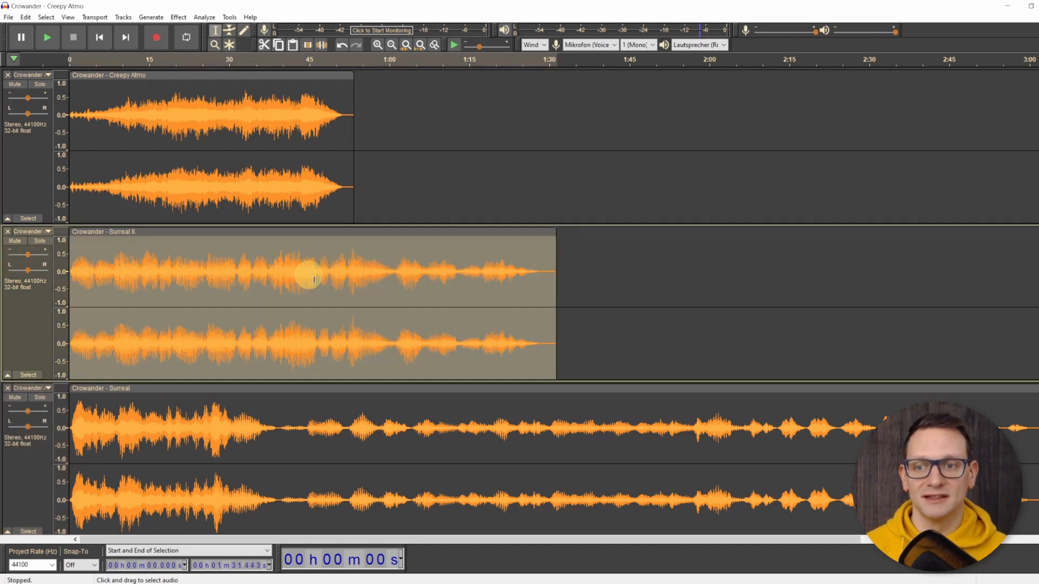
key(Delete)
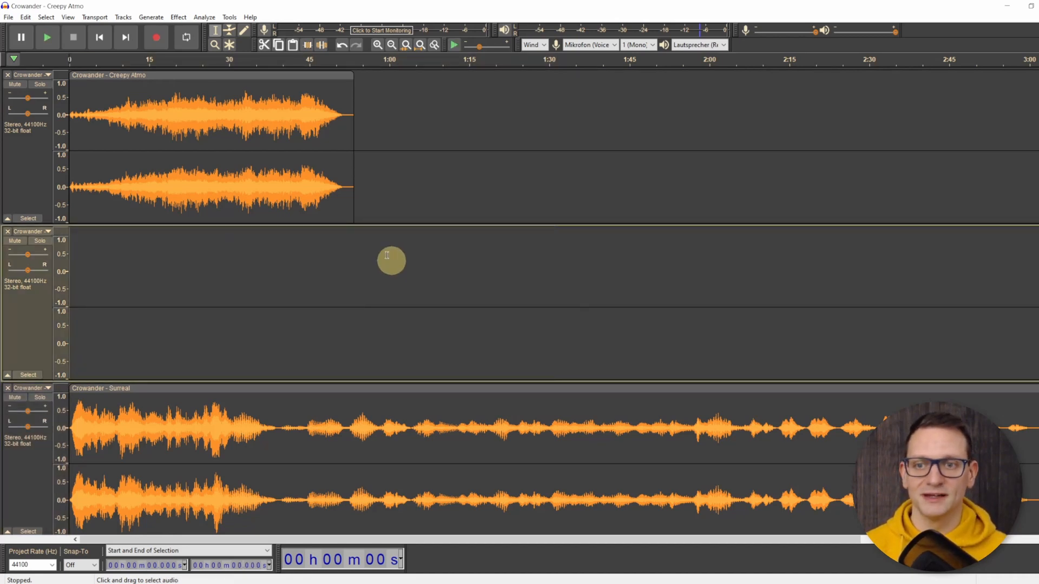
click(360, 241)
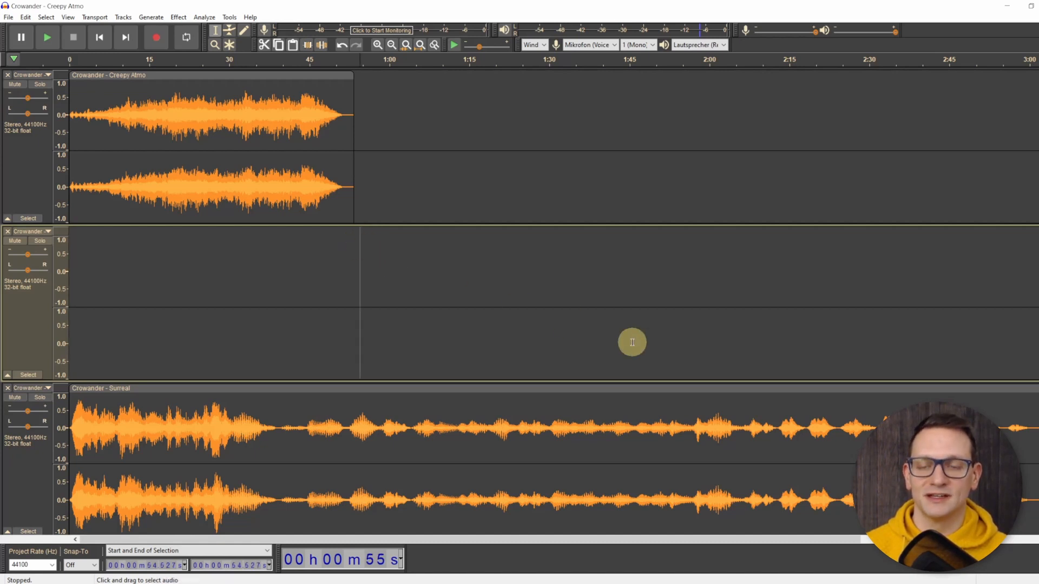
key(ctrl+v)
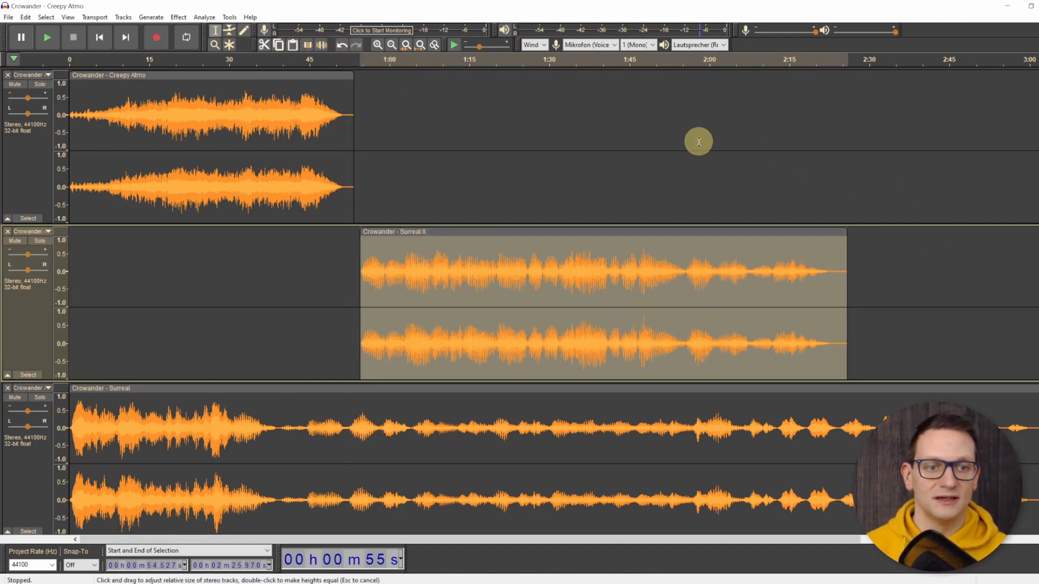
- Cut the Crowander - Surreal clip and paste it in its own track at about 2:28, after the Surreal II. clip ends
double_click(372, 426)
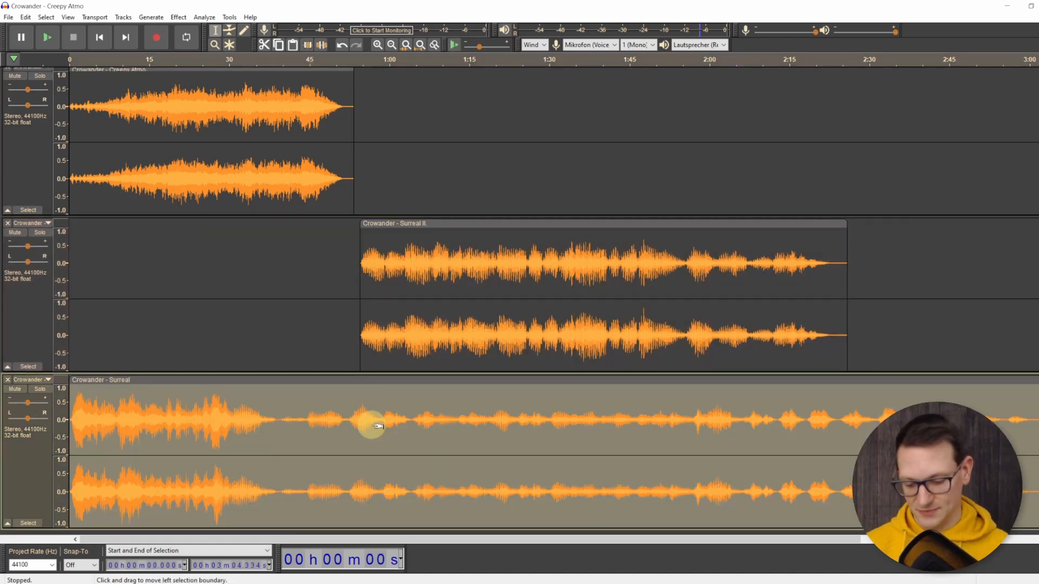
key(Delete)
click(862, 388)
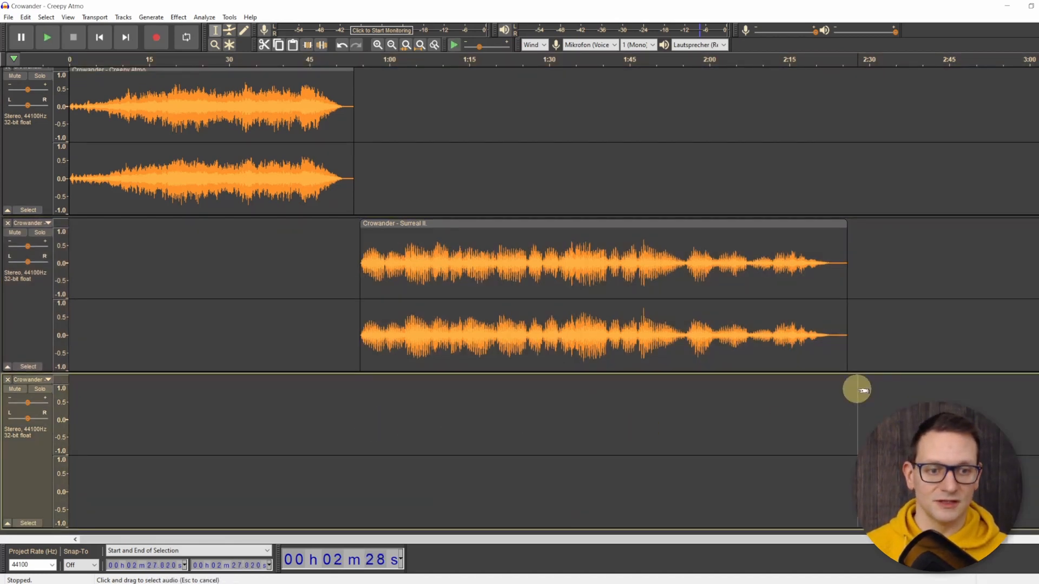
key(ctrl+v)
scroll(703, 228, up, 1)
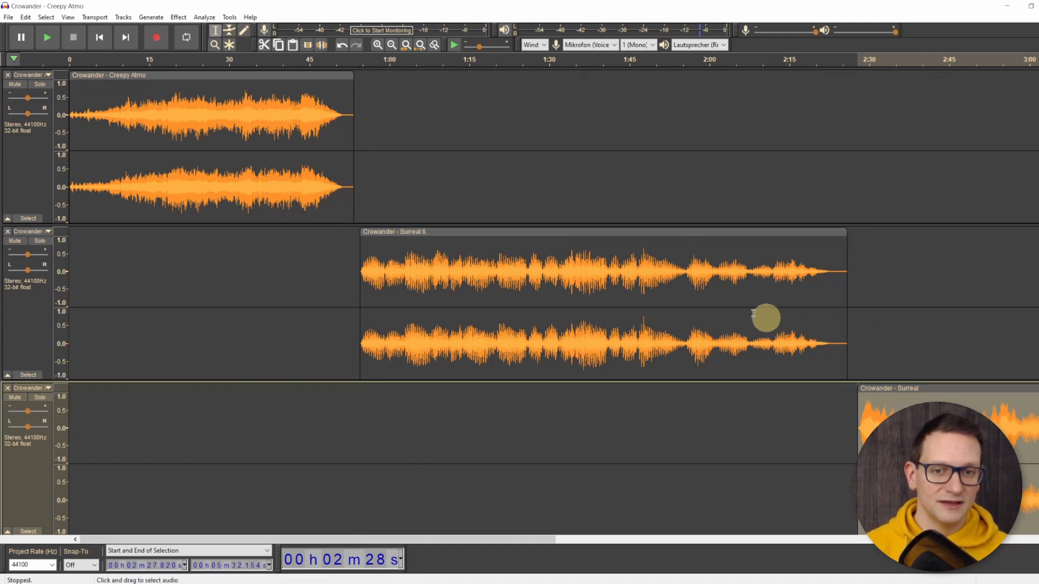
- Undo the last paste and paste the Surreal clip at about 2:24, overlapping the end of the Surreal II. clip
click(809, 272)
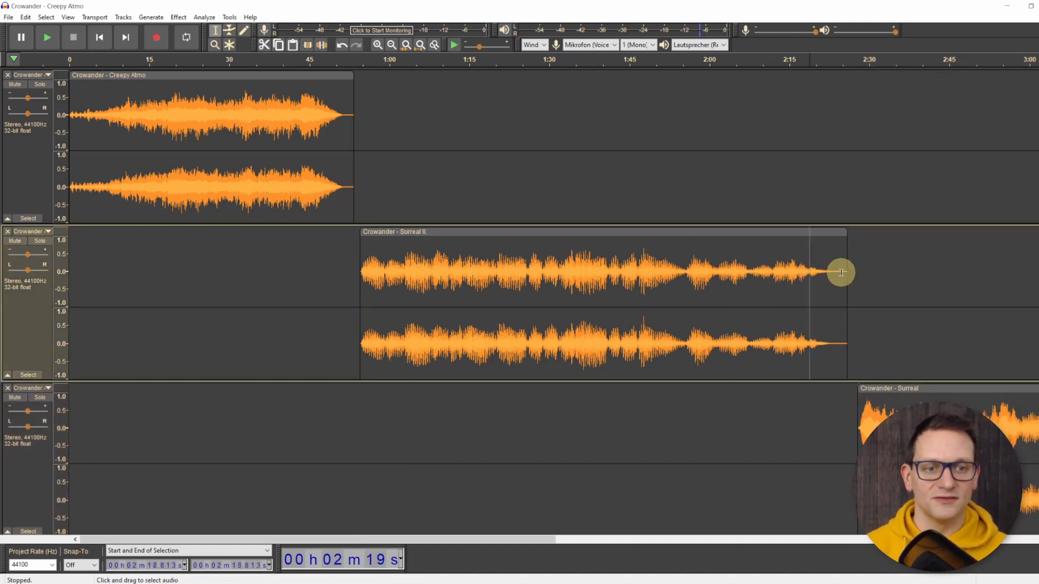
click(857, 270)
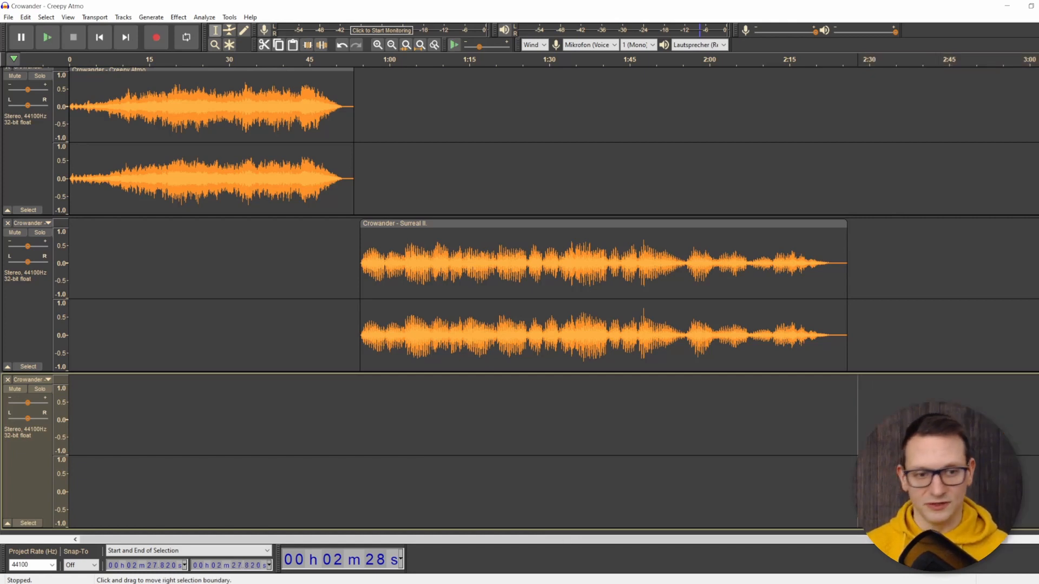
click(837, 387)
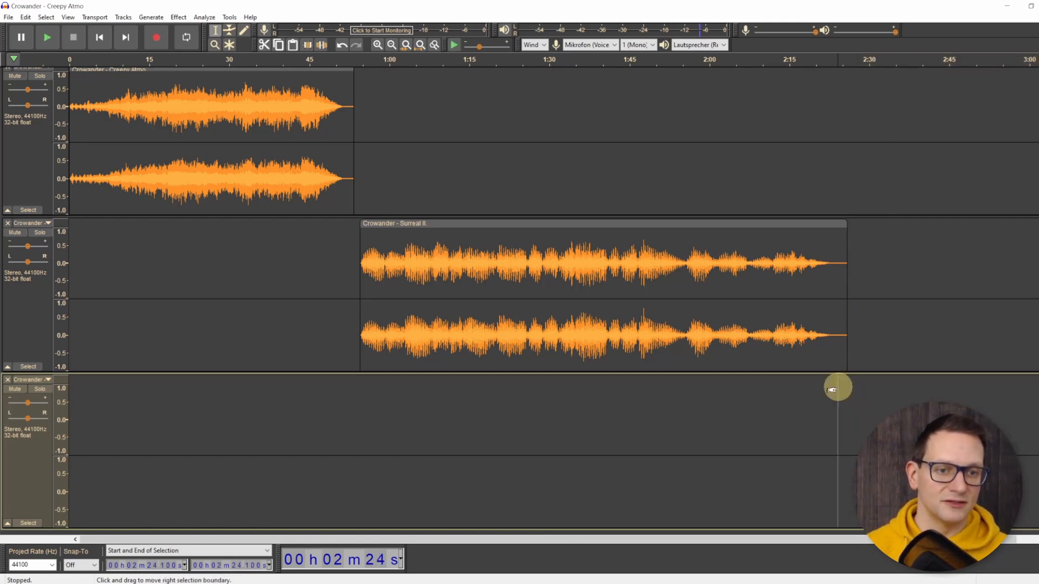
key(ctrl+v)
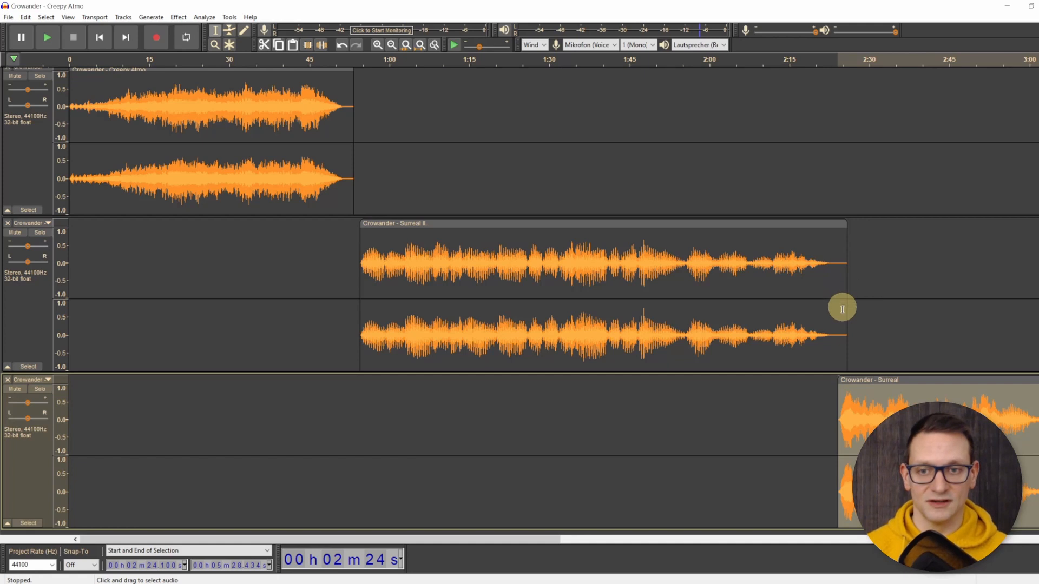
scroll(855, 316, up, 1)
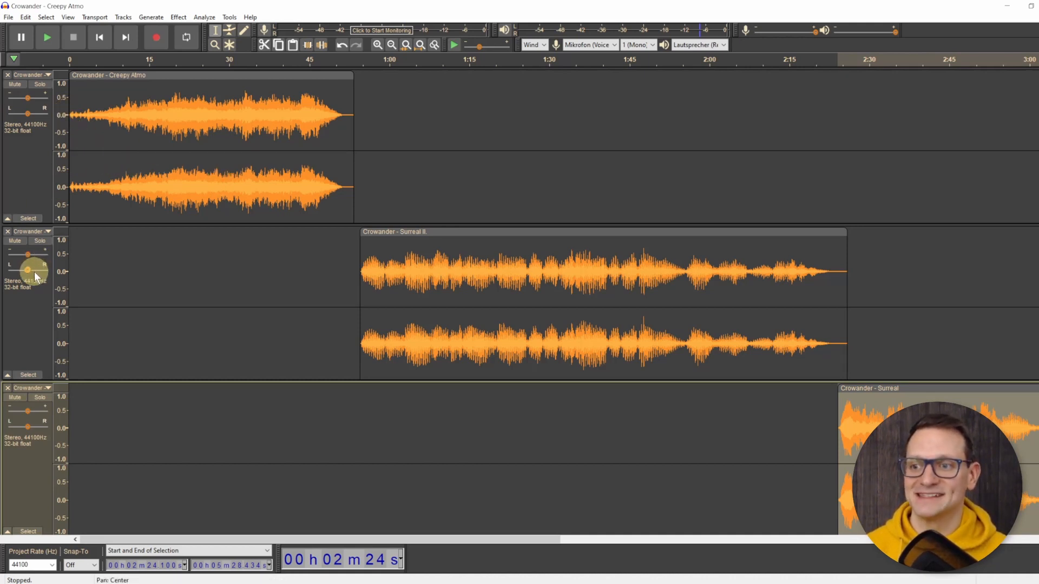
mouse_move(29, 255)
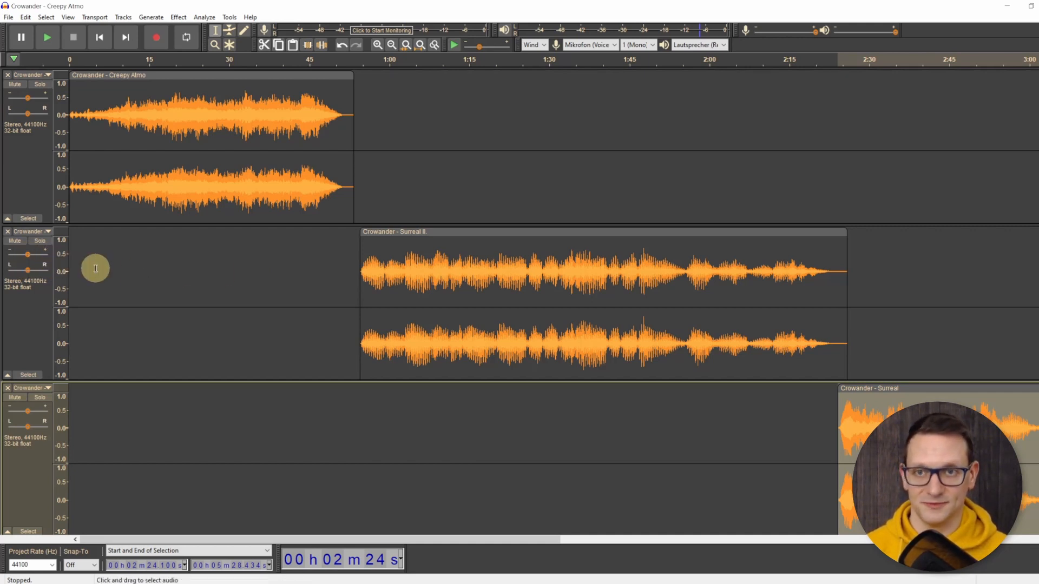
- Try moving the Surreal II. clip into the Creepy Atmo track at about 1:01, and undo both the paste and the removal
click(429, 400)
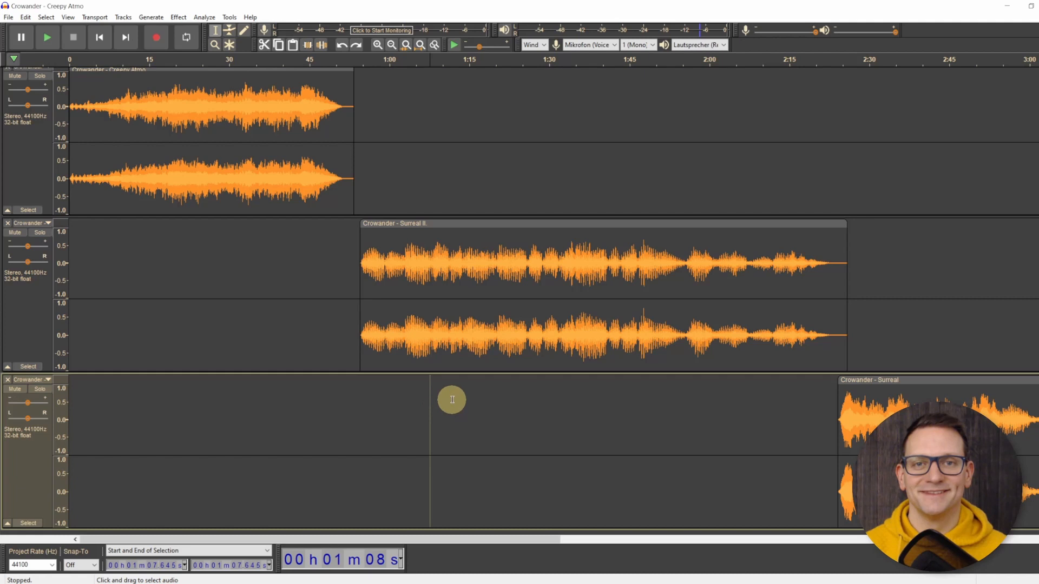
double_click(503, 284)
key(Delete)
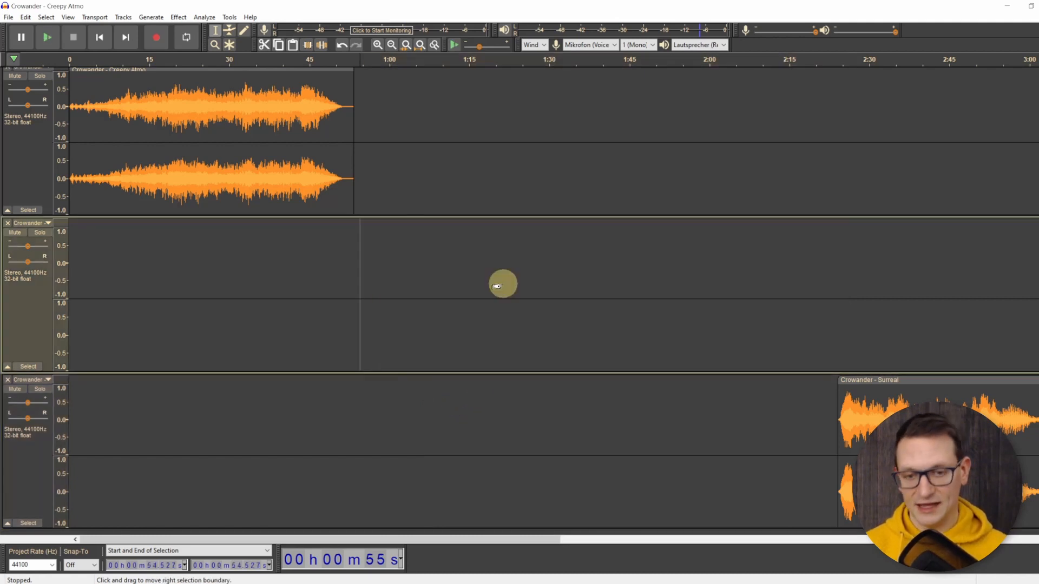
click(393, 103)
key(ctrl+v)
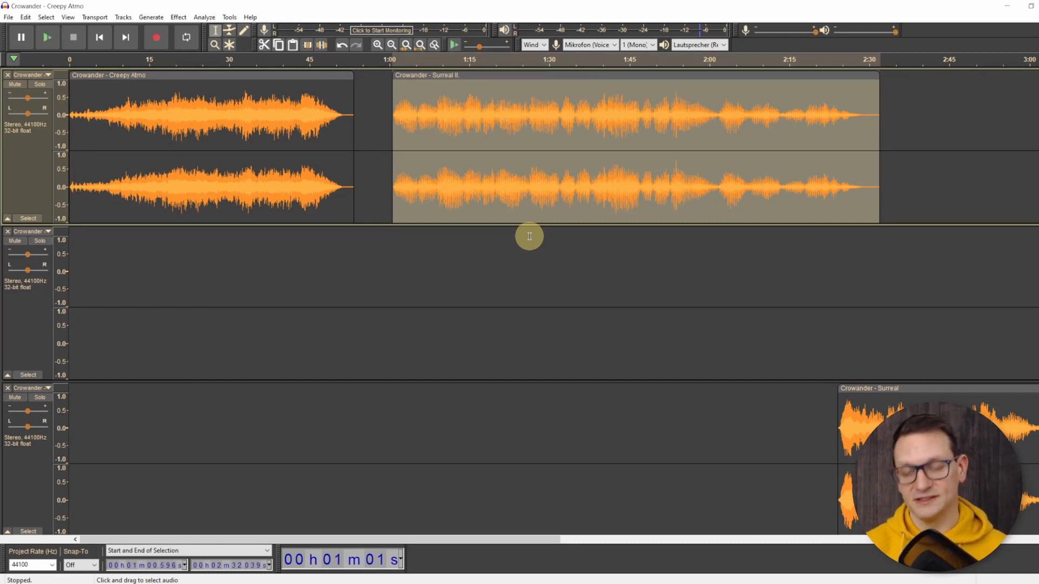
key(ctrl+z)
key(ctrl+z)
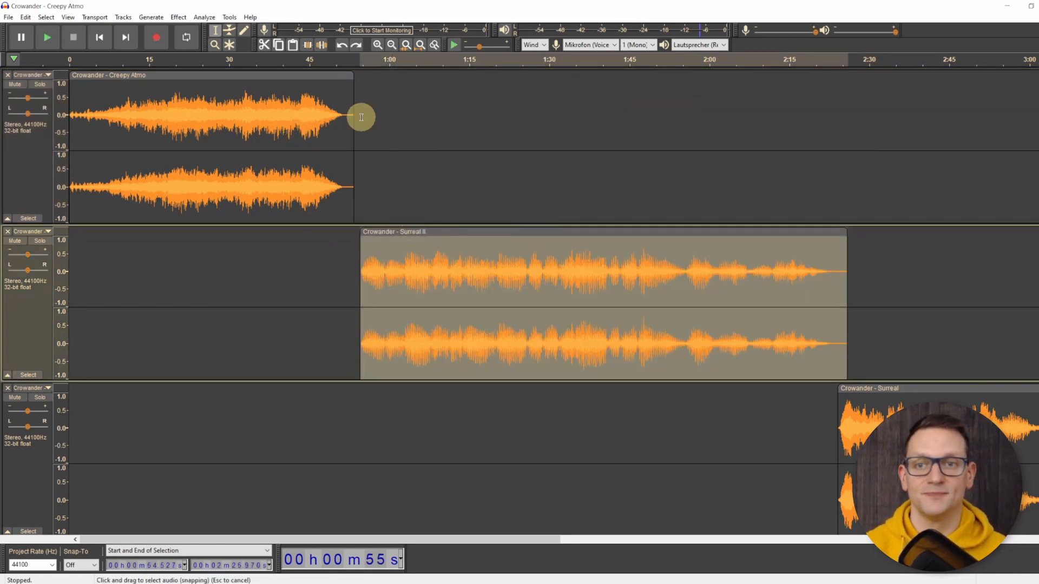
- Delete the part of the Creepy Atmo clip from about 0:15 to 0:30 and undo the deletion
click(361, 117)
drag(227, 101, 151, 101)
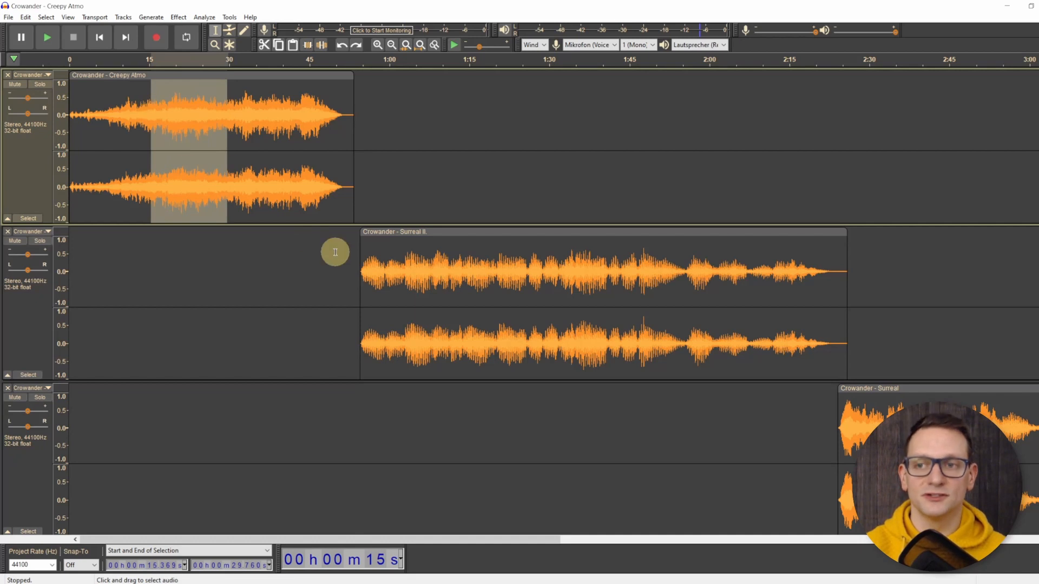
key(Delete)
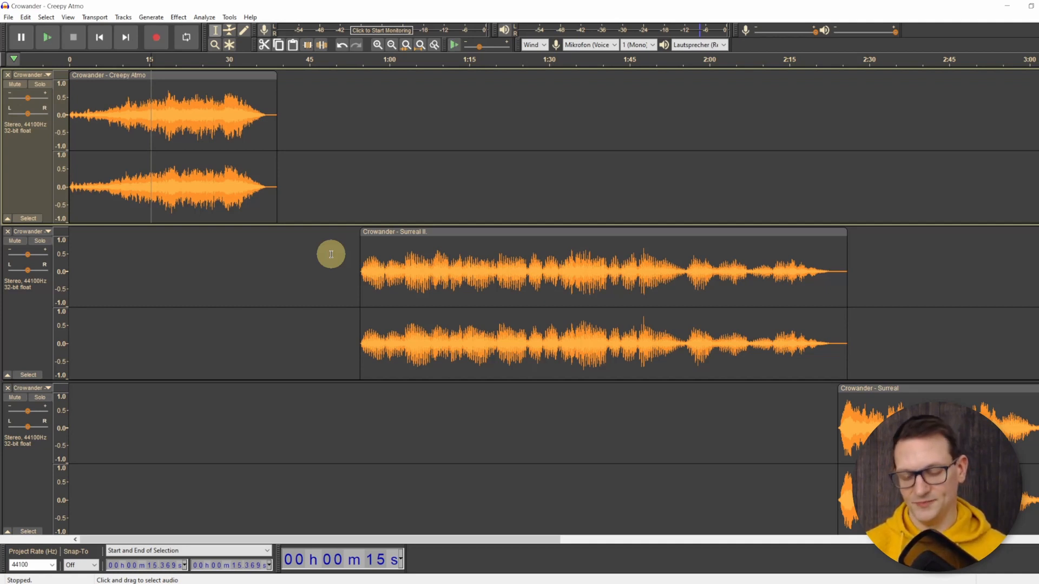
key(ctrl+z)
click(431, 109)
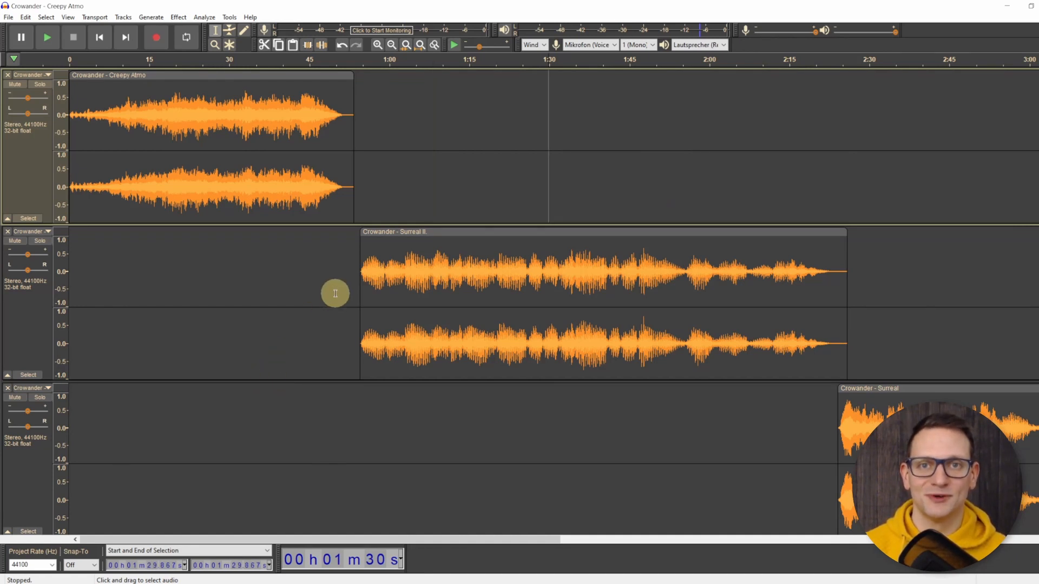
- Save an MP3 export of the project as Underground Temple 1 in the Audio Files folder, with the Standard, 170-210 kbps preset
click(9, 17)
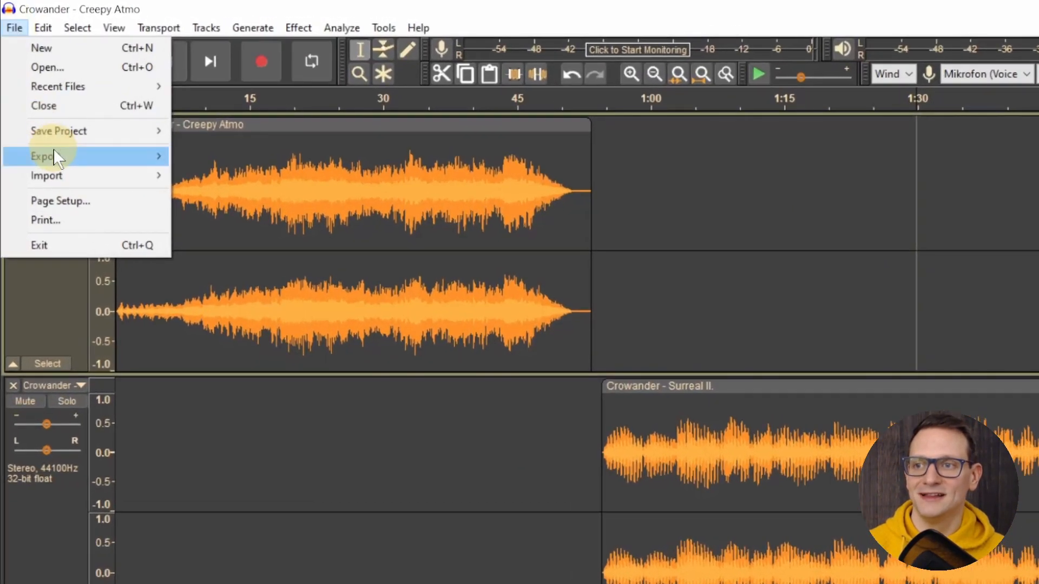
mouse_move(32, 94)
click(215, 155)
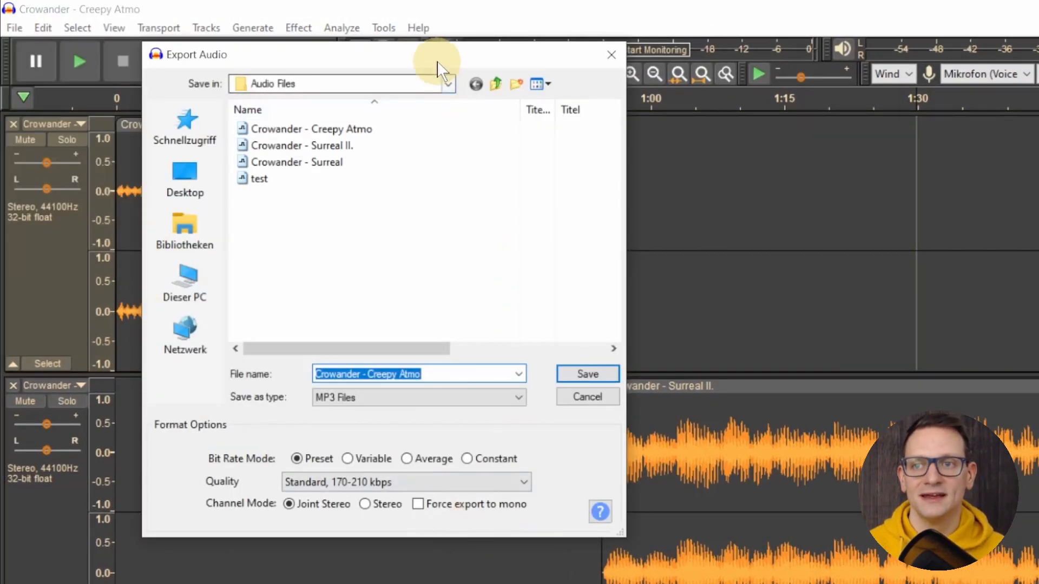
drag(439, 59, 619, 75)
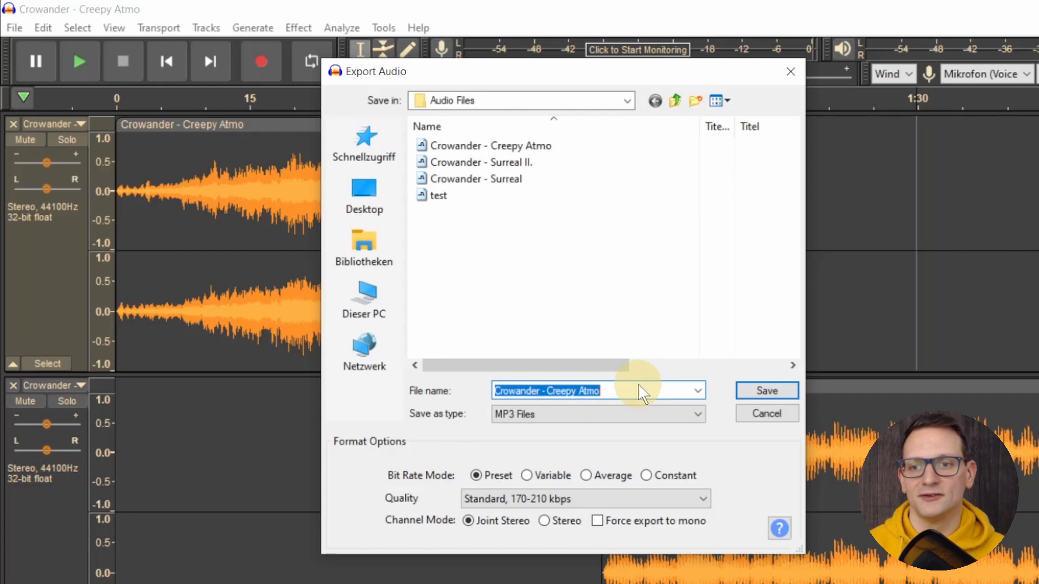
click(642, 387)
drag(638, 387, 406, 387)
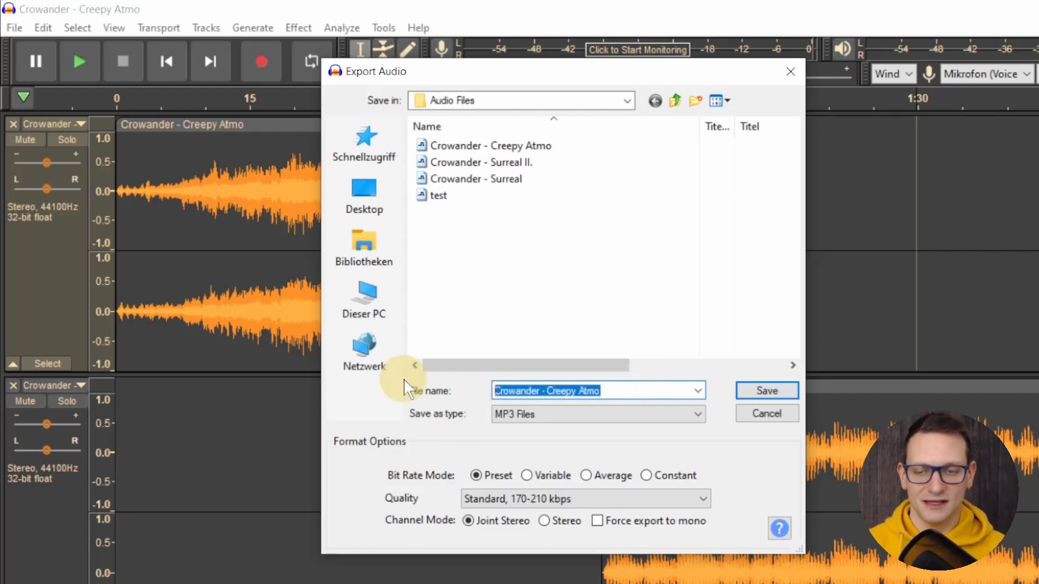
text(U)
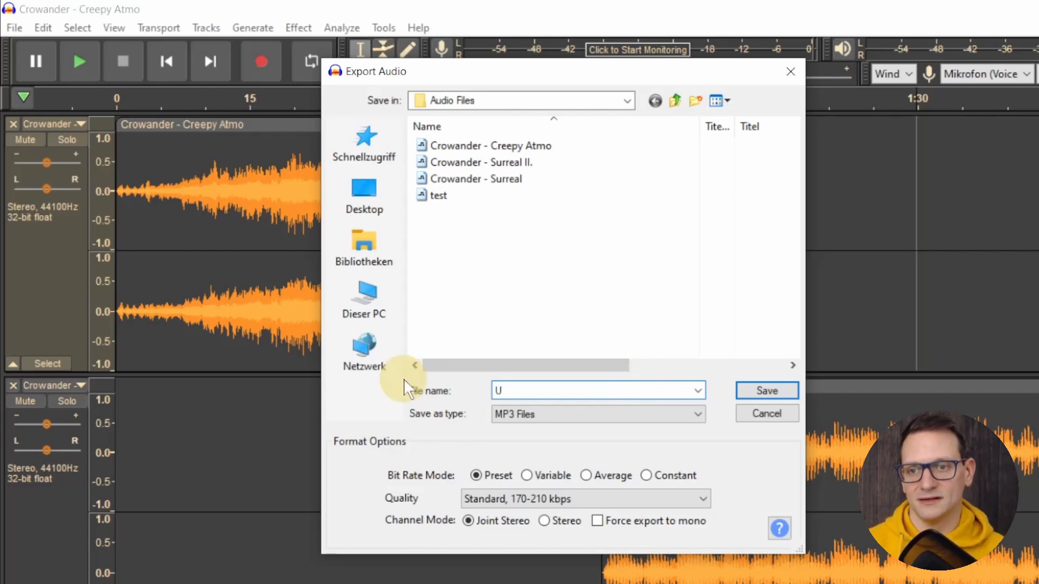
text(ndergro)
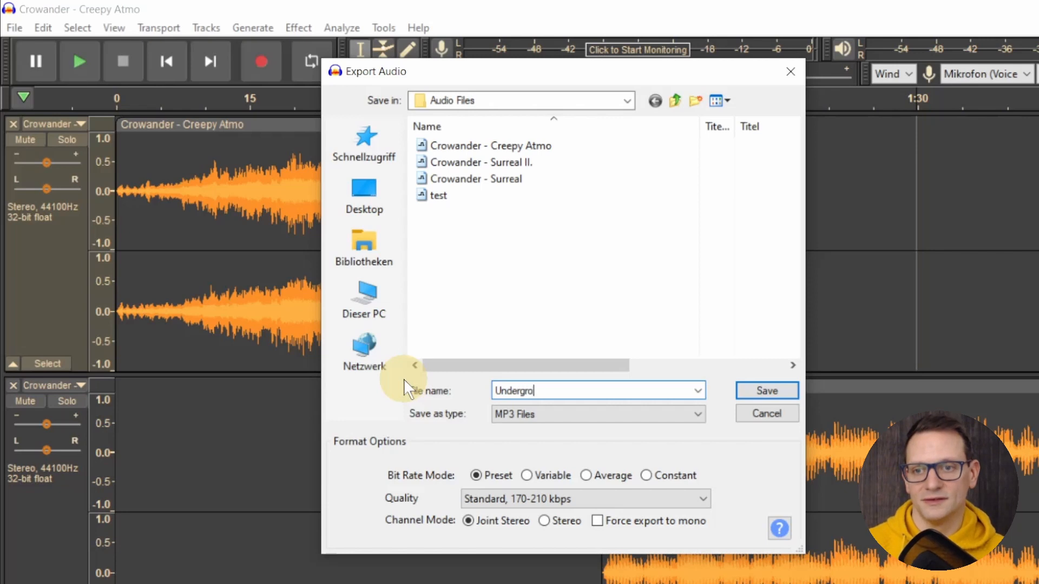
text(ound Te)
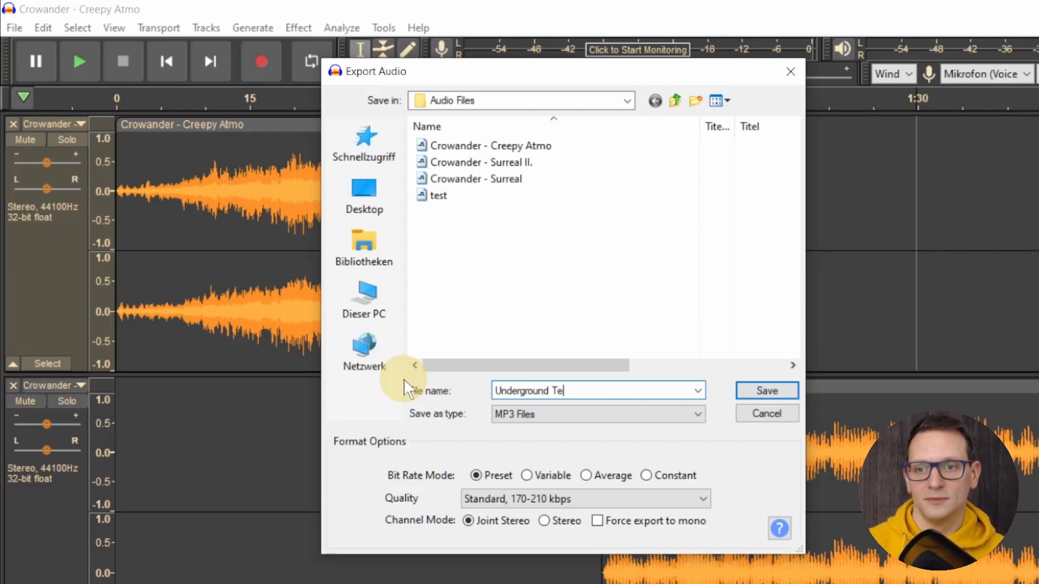
text(mple 1)
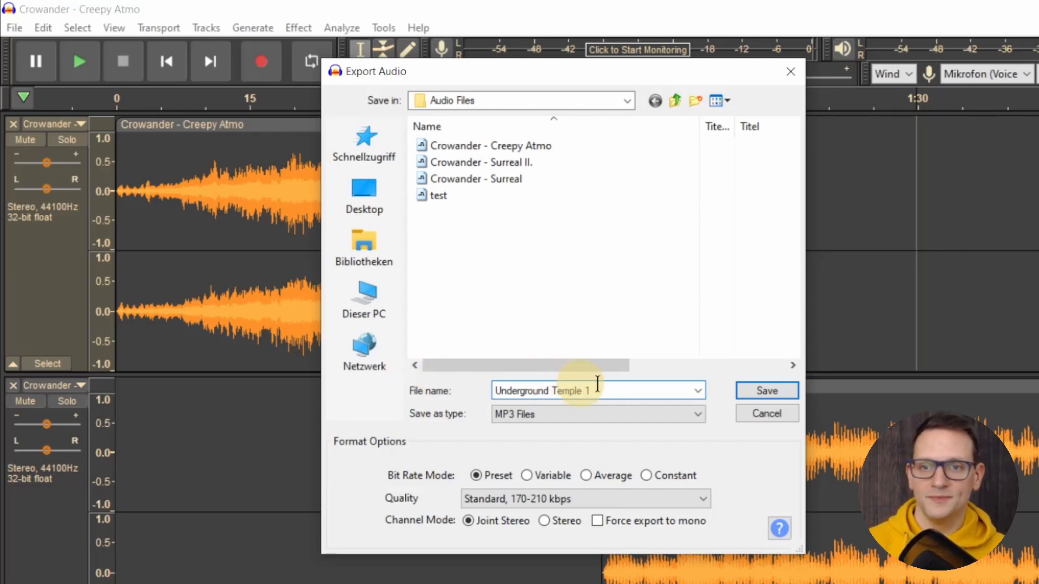
click(766, 390)
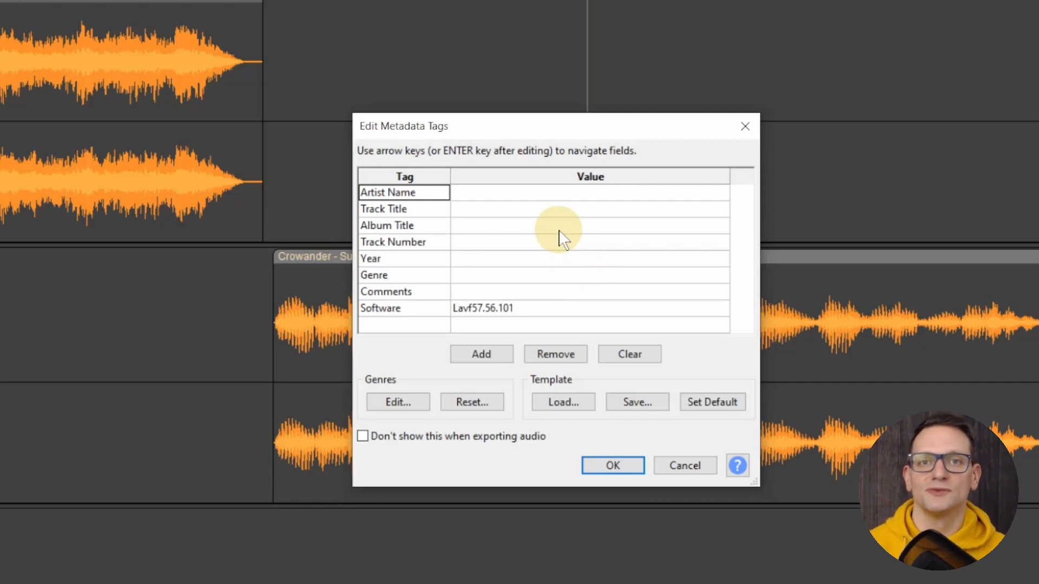
- Enter Underground Temple 1 as the track title in the metadata tags and start the export
click(502, 212)
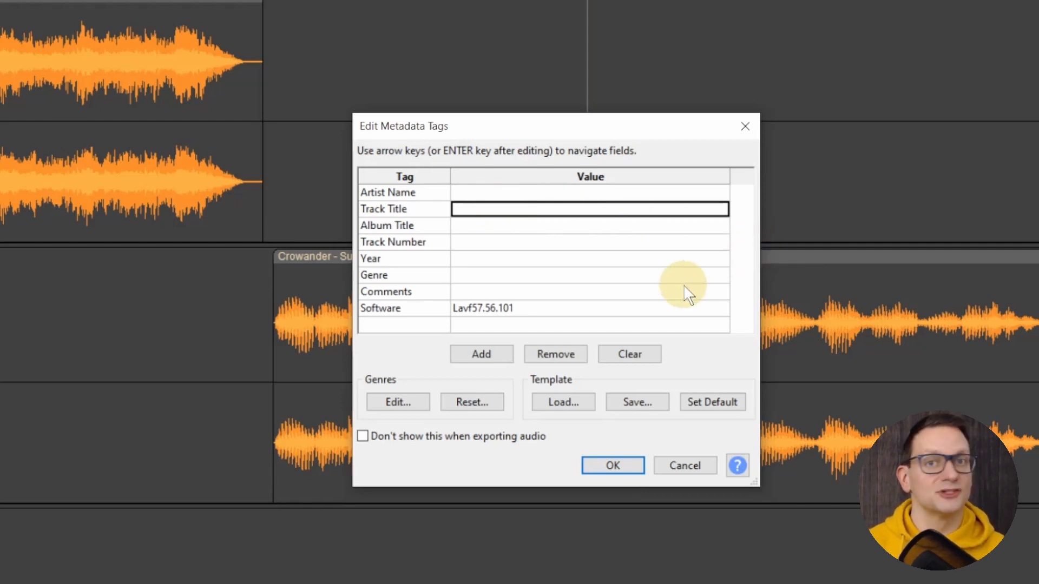
text(U)
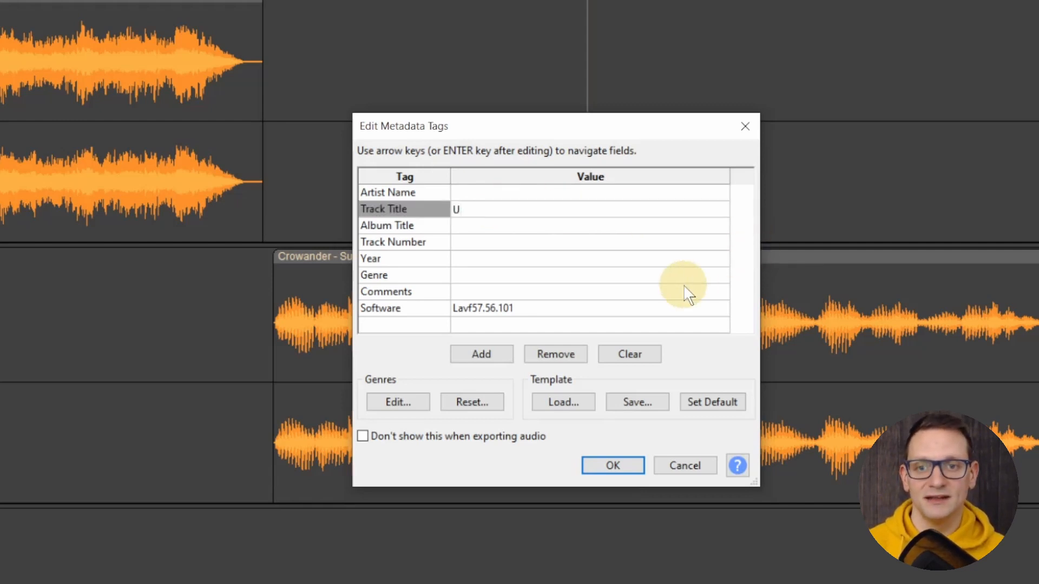
text(nderground Temp)
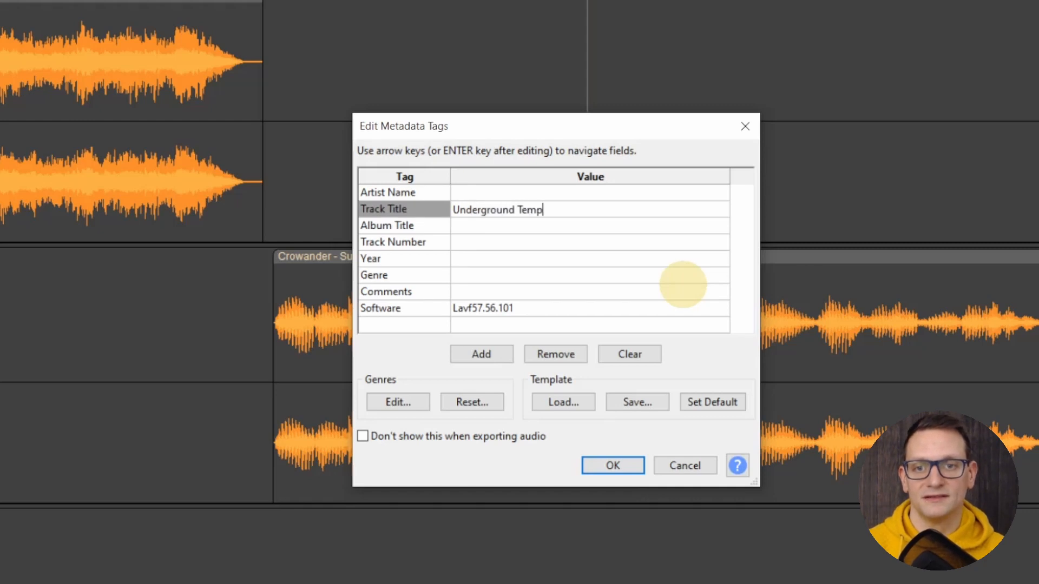
text(le 1)
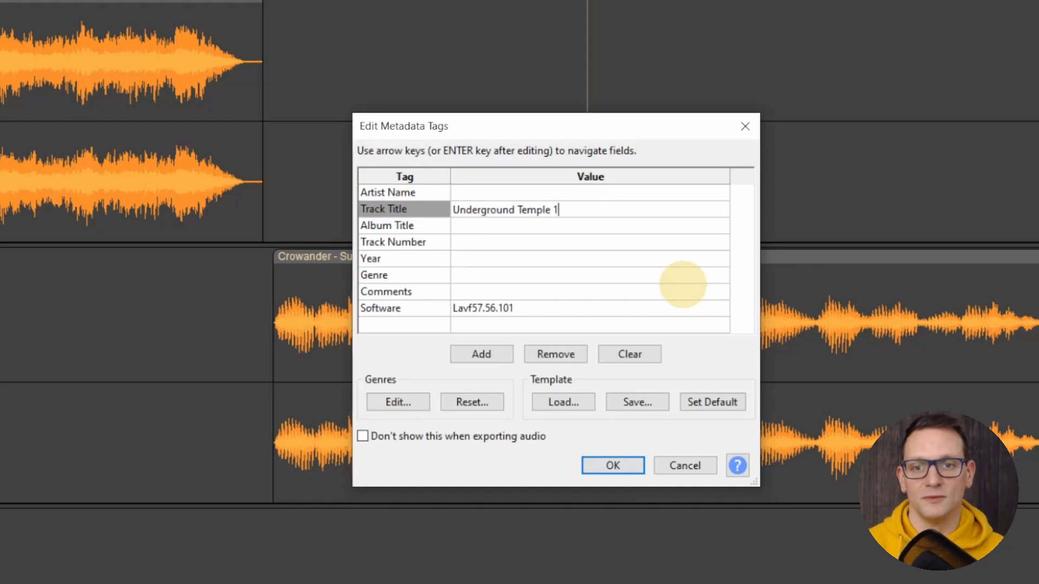
click(612, 465)
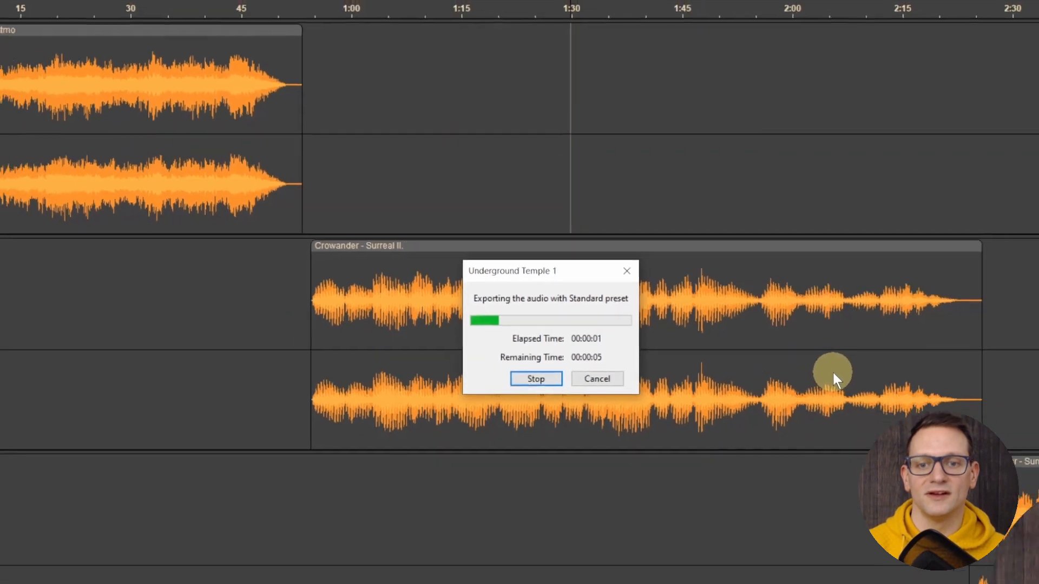